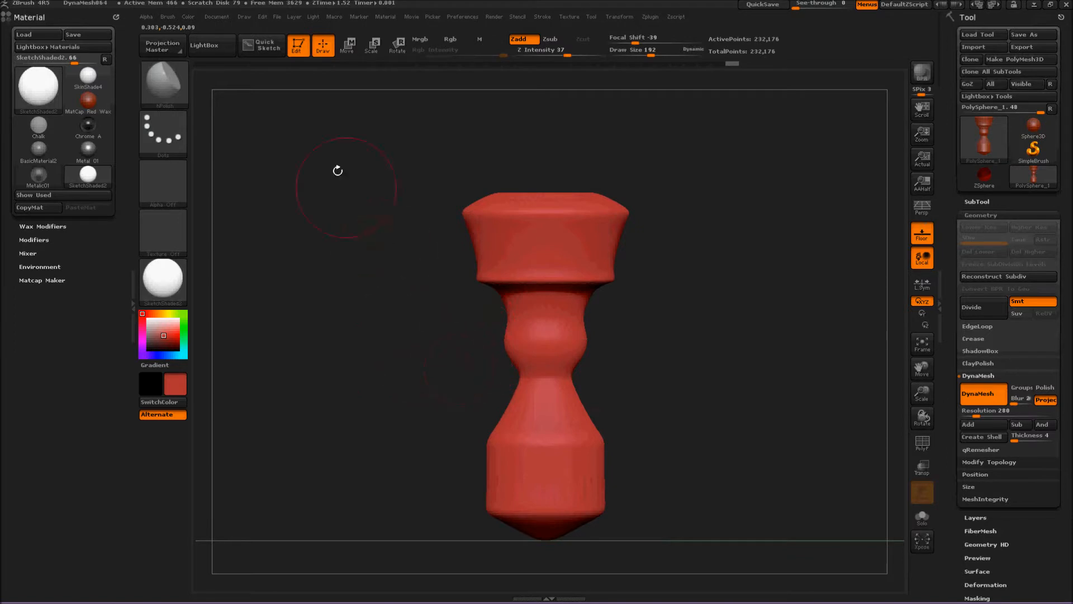
{"action": "left_click", "coordinate": [160, 76]}
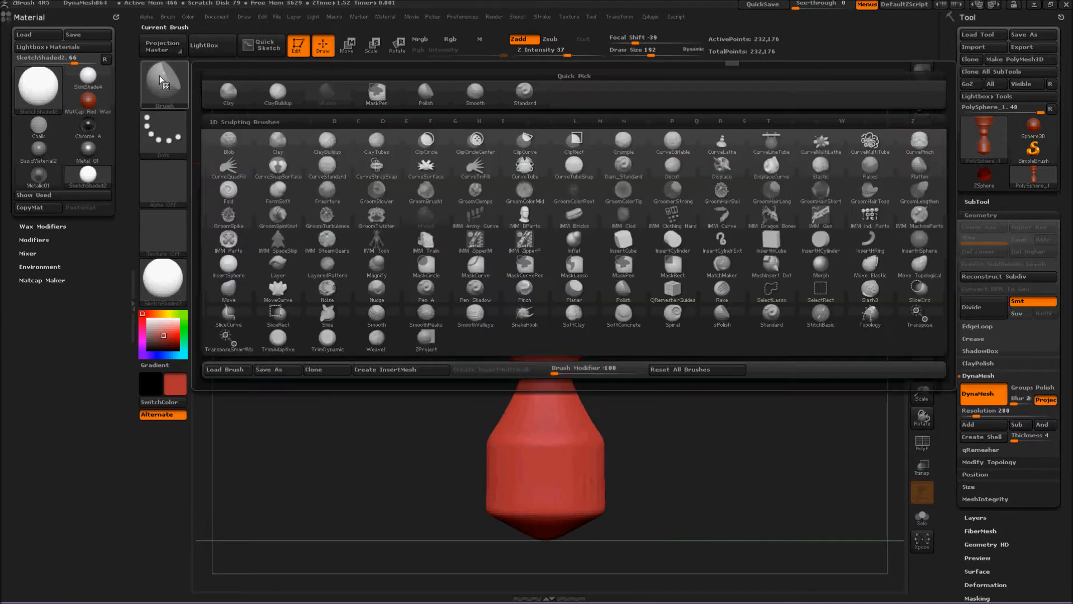
{"action": "left_click_drag", "start_coordinate": [514, 451], "coordinate": [497, 463]}
{"action": "key", "text": "ctrl+z"}
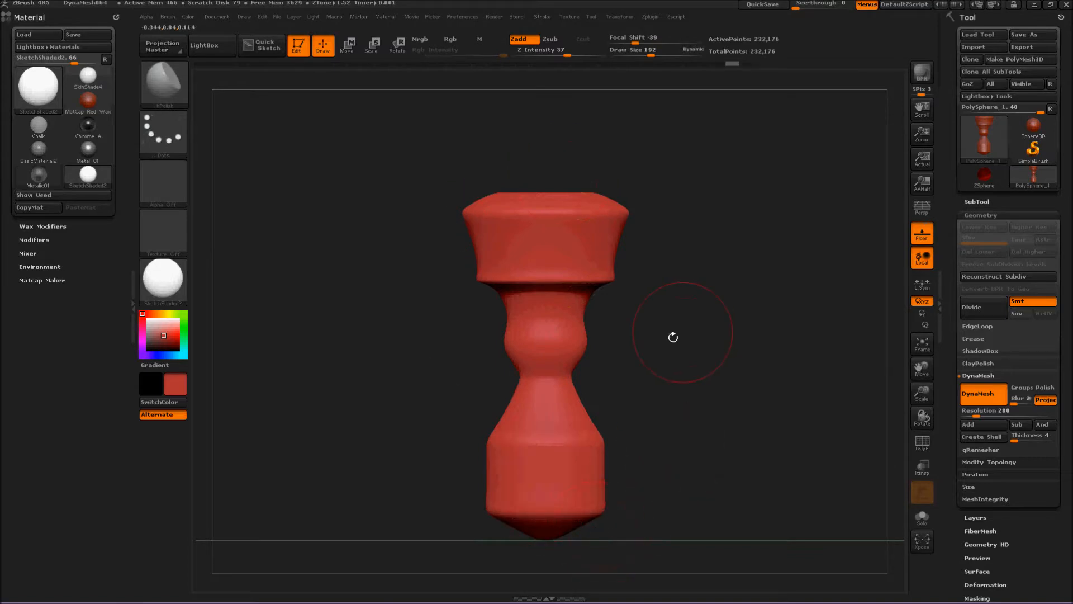
Polish the flared upper section of the model with the hPolish brush, using radial symmetry around its axis.
{"action": "left_click", "coordinate": [611, 17]}
{"action": "mouse_move", "coordinate": [589, 245]}
{"action": "left_mouse_down"}
{"action": "mouse_move", "coordinate": [681, 252]}
{"action": "mouse_move", "coordinate": [508, 274]}
{"action": "left_mouse_up"}
{"action": "right_click_drag", "start_coordinate": [705, 379], "coordinate": [699, 422], "text": "ctrl"}
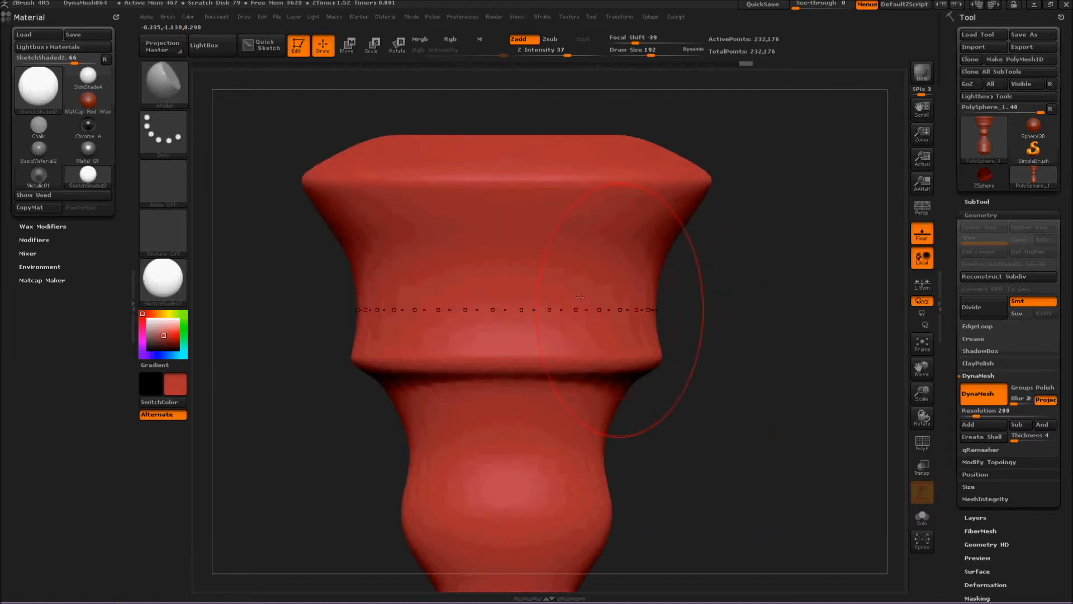
{"action": "left_click_drag", "start_coordinate": [673, 215], "coordinate": [565, 229]}
{"action": "mouse_move", "coordinate": [665, 161]}
{"action": "left_mouse_down"}
{"action": "mouse_move", "coordinate": [454, 184]}
{"action": "mouse_move", "coordinate": [550, 182]}
{"action": "mouse_move", "coordinate": [481, 193]}
{"action": "left_mouse_up"}
{"action": "key", "text": "ctrl+z"}
{"action": "key", "text": "ctrl+z"}
Polish the flared rim and the body with the hPolish brush, and flatten the bottom of the base.
{"action": "mouse_move", "coordinate": [696, 201]}
{"action": "left_mouse_down"}
{"action": "mouse_move", "coordinate": [626, 224]}
{"action": "mouse_move", "coordinate": [558, 226]}
{"action": "left_mouse_up"}
{"action": "left_click_drag", "start_coordinate": [682, 160], "coordinate": [503, 162]}
{"action": "left_click_drag", "start_coordinate": [789, 330], "coordinate": [721, 291]}
{"action": "mouse_move", "coordinate": [527, 381]}
{"action": "left_mouse_down"}
{"action": "mouse_move", "coordinate": [482, 359]}
{"action": "mouse_move", "coordinate": [482, 336]}
{"action": "mouse_move", "coordinate": [511, 335]}
{"action": "left_mouse_up"}
{"action": "left_click_drag", "start_coordinate": [683, 358], "coordinate": [679, 229]}
{"action": "left_click_drag", "start_coordinate": [587, 273], "coordinate": [491, 271], "text": "shift"}
{"action": "left_click_drag", "start_coordinate": [699, 203], "coordinate": [693, 374]}
{"action": "right_click_drag", "start_coordinate": [694, 374], "coordinate": [686, 366], "text": "shift"}
{"action": "right_click_drag", "start_coordinate": [686, 366], "coordinate": [674, 260], "text": "ctrl"}
{"action": "right_click_drag", "start_coordinate": [674, 261], "coordinate": [660, 321], "text": "alt"}
{"action": "right_click_drag", "start_coordinate": [658, 370], "coordinate": [630, 422], "text": "alt"}
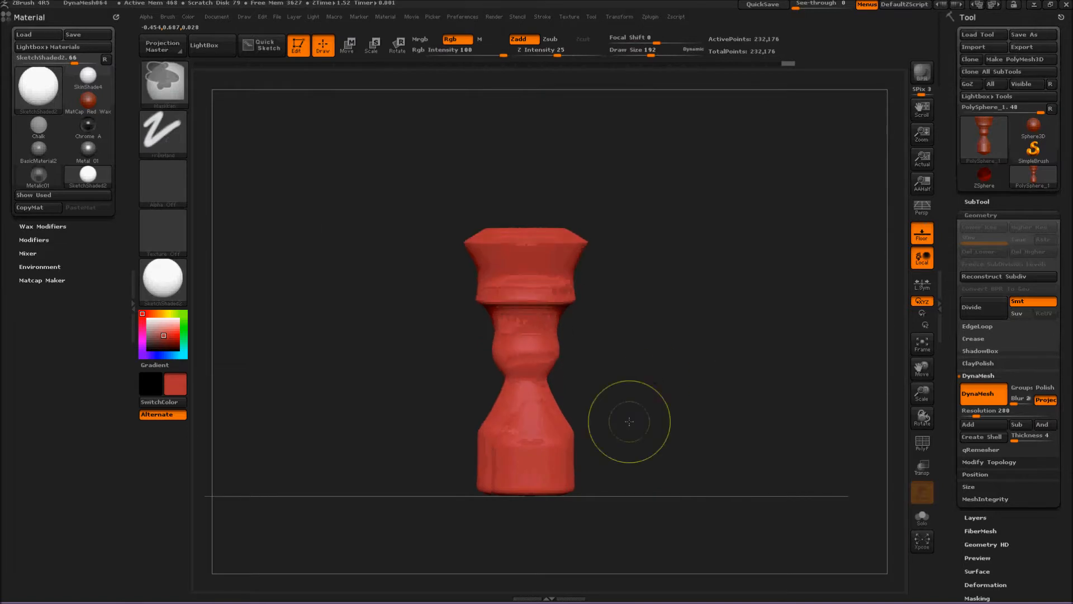
{"action": "right_click_drag", "start_coordinate": [632, 382], "coordinate": [628, 404], "text": "ctrl"}
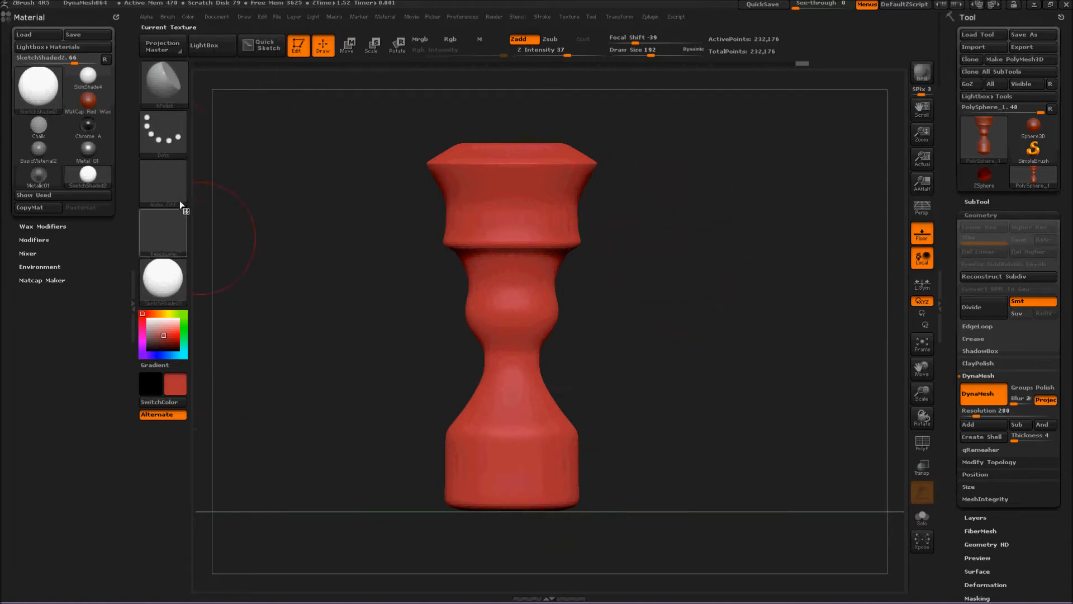
Load wood2.jpg from the LightBox texture library as the current texture and close LightBox.
{"action": "left_click", "coordinate": [155, 232]}
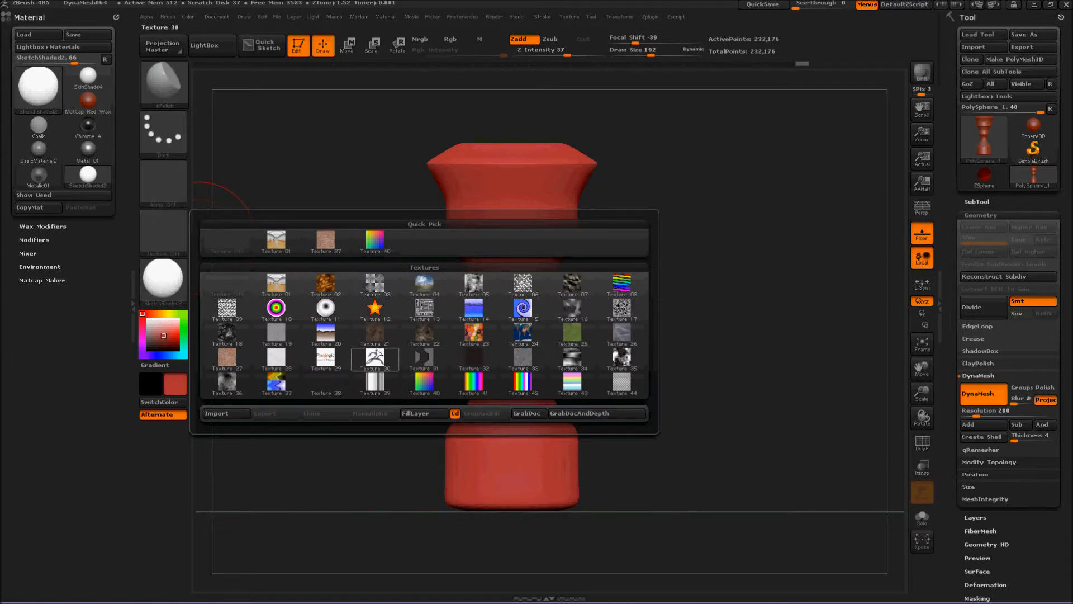
{"action": "mouse_move", "coordinate": [241, 364]}
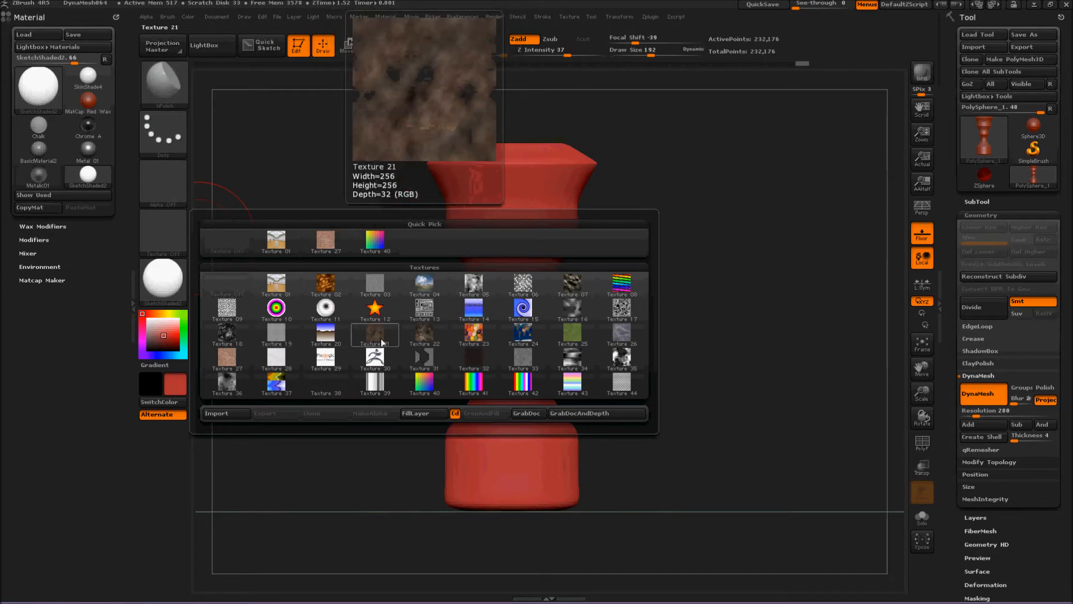
{"action": "left_click", "coordinate": [209, 53]}
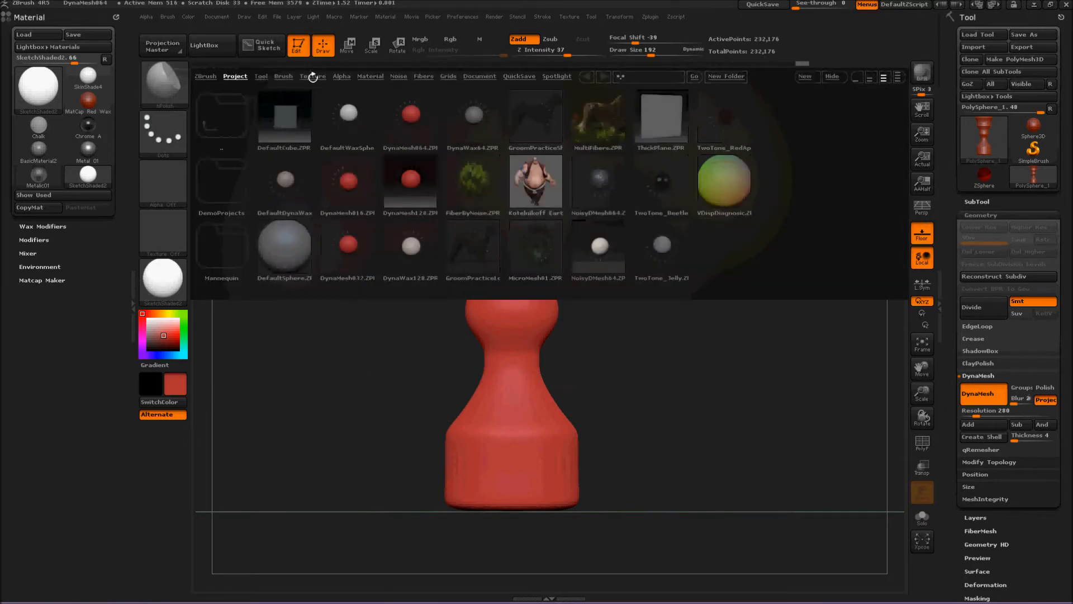
{"action": "left_click", "coordinate": [311, 76]}
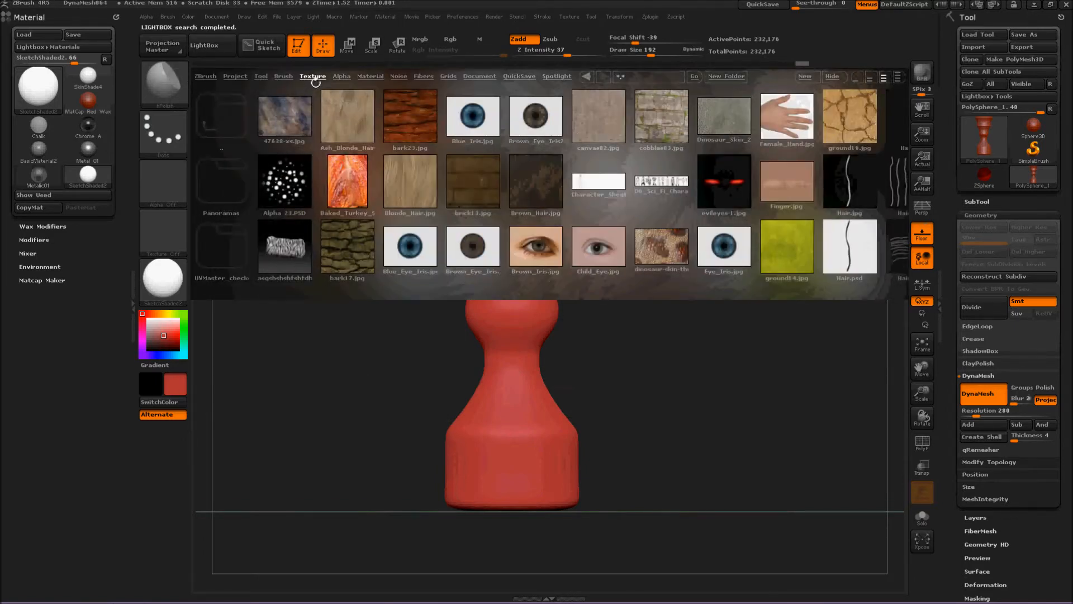
{"action": "left_click_drag", "start_coordinate": [713, 206], "coordinate": [257, 276]}
{"action": "left_click_drag", "start_coordinate": [661, 270], "coordinate": [289, 271]}
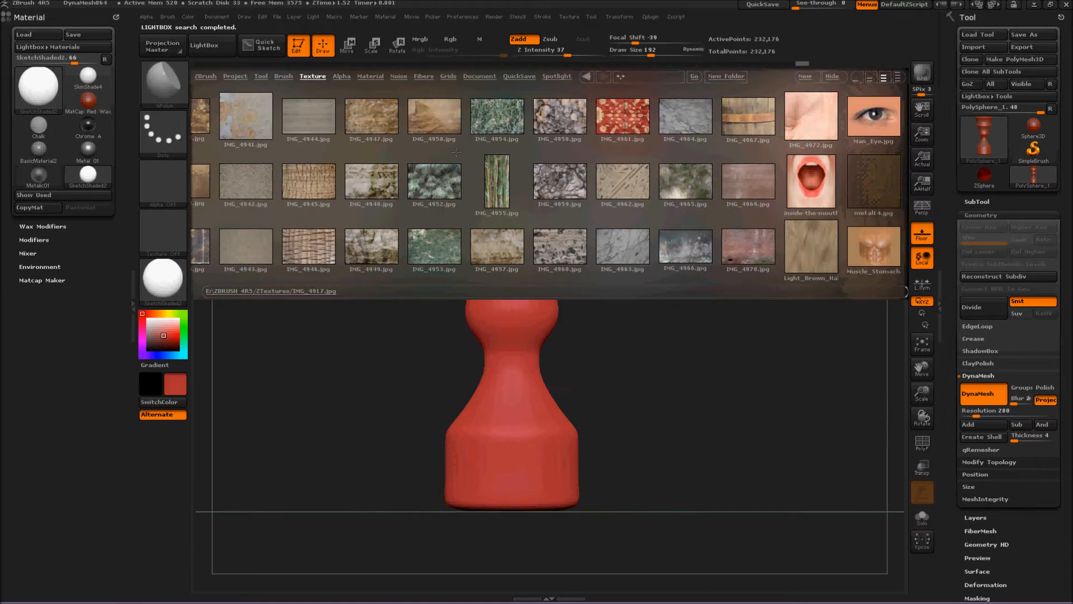
{"action": "left_click", "coordinate": [545, 191]}
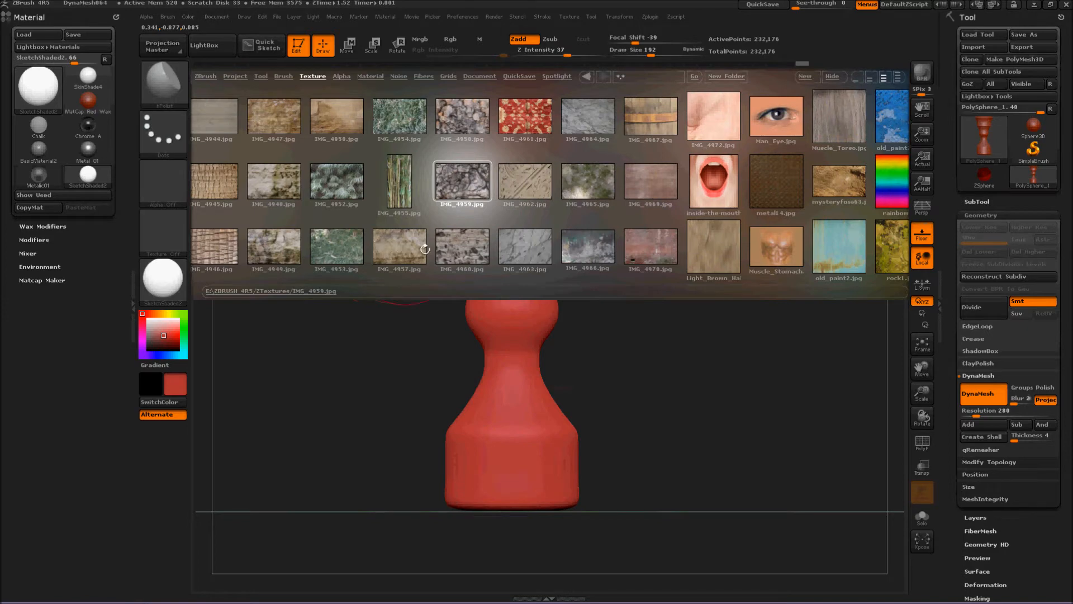
{"action": "left_click_drag", "start_coordinate": [649, 236], "coordinate": [391, 233]}
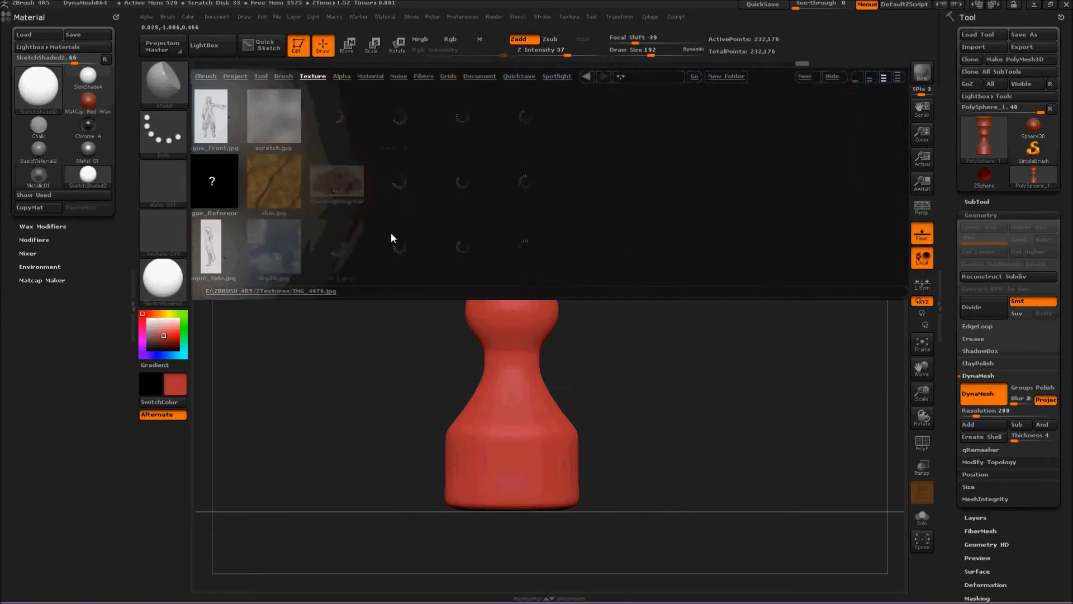
{"action": "left_click", "coordinate": [463, 204]}
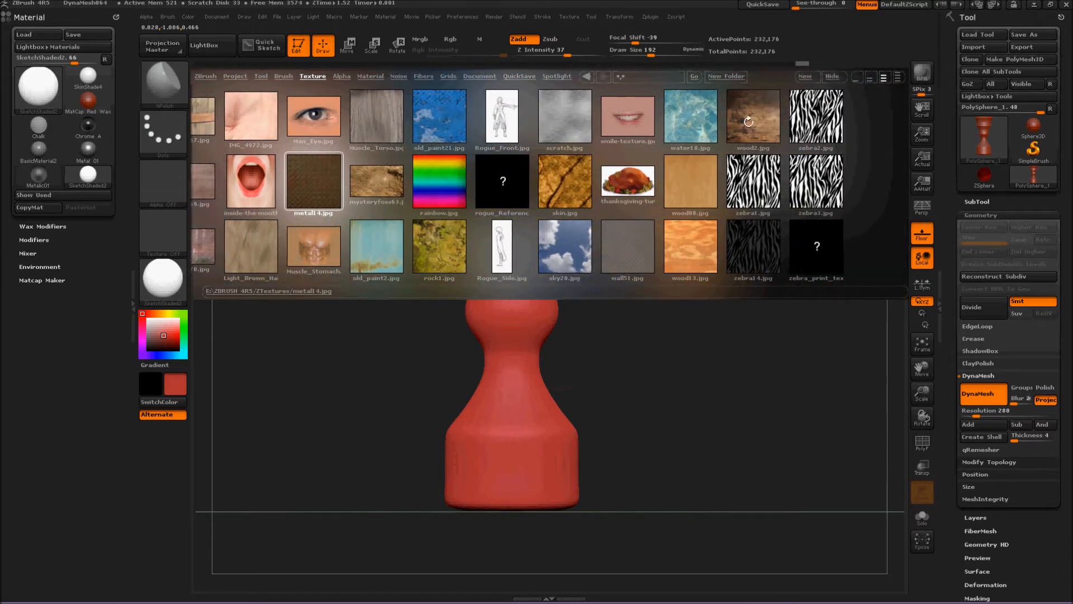
{"action": "left_click", "coordinate": [750, 123]}
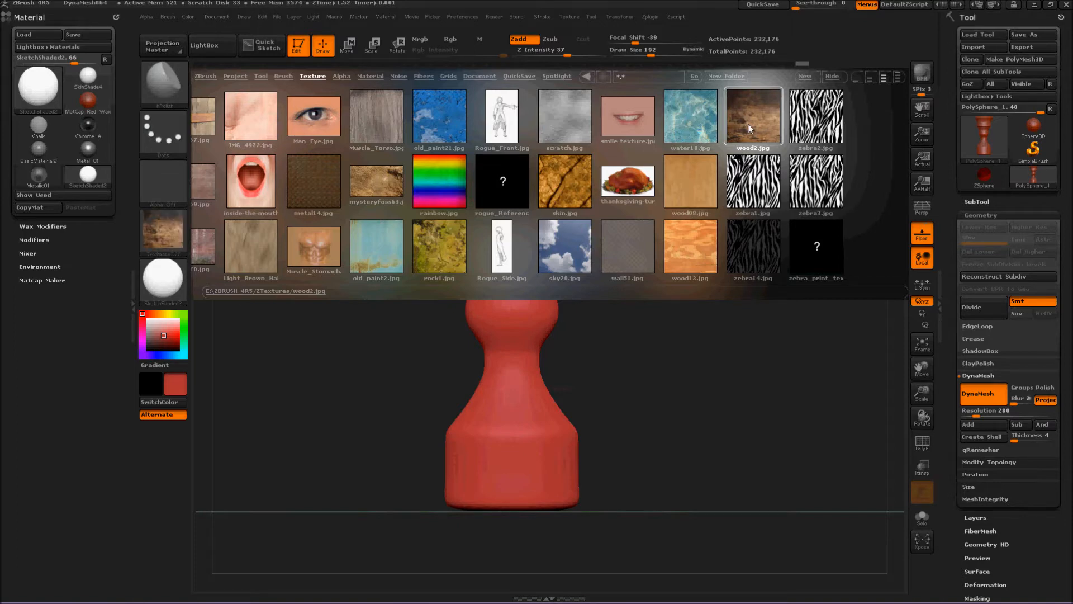
{"action": "left_click", "coordinate": [170, 240]}
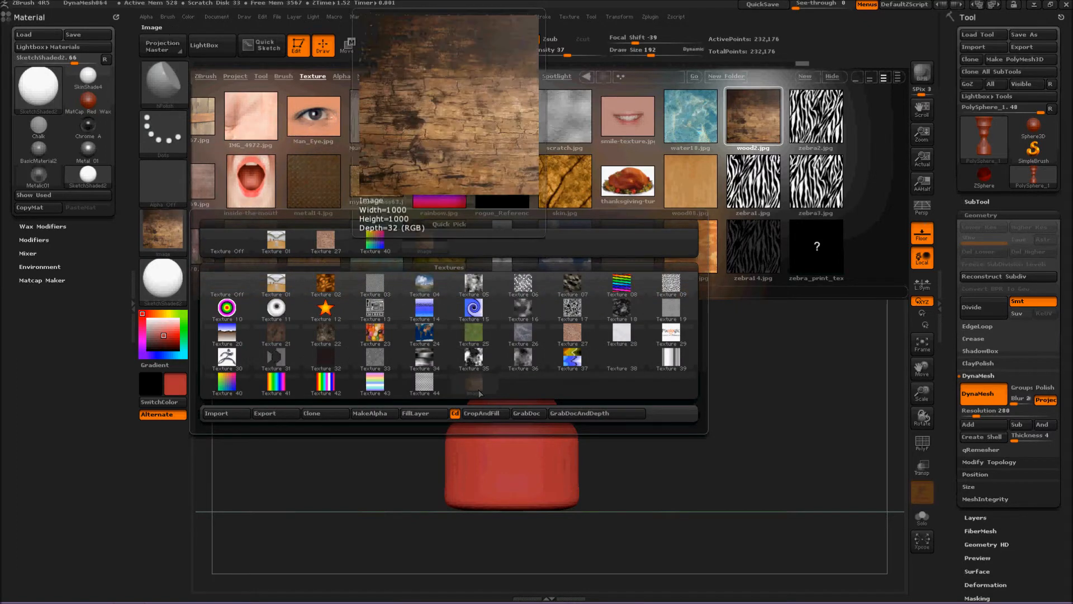
{"action": "left_click", "coordinate": [203, 42]}
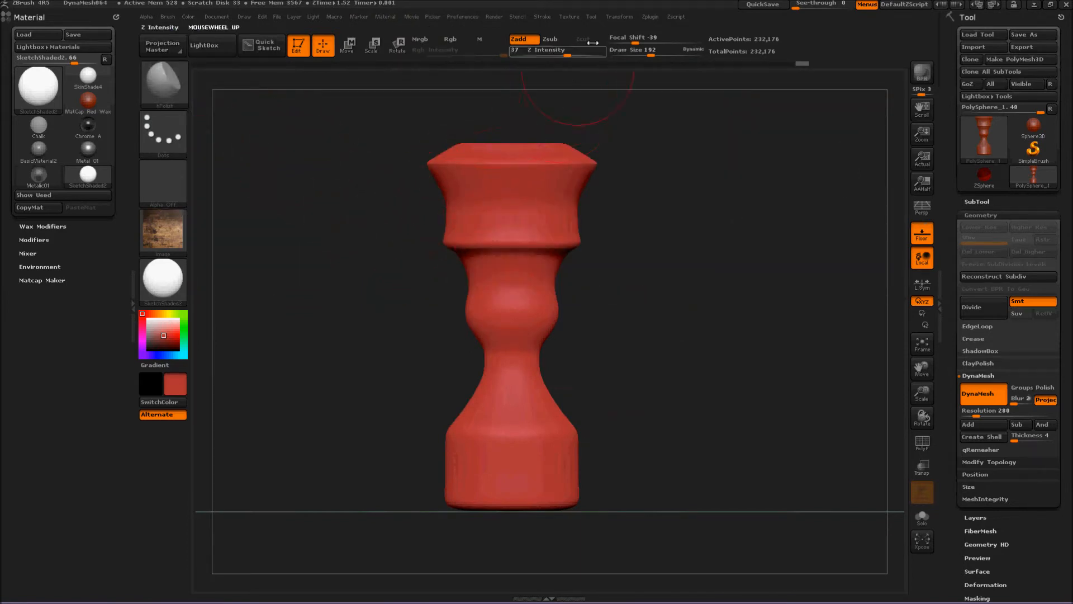
Dock the Texture palette in the side tray and add the wood image to Spotlight.
{"action": "left_click", "coordinate": [576, 17]}
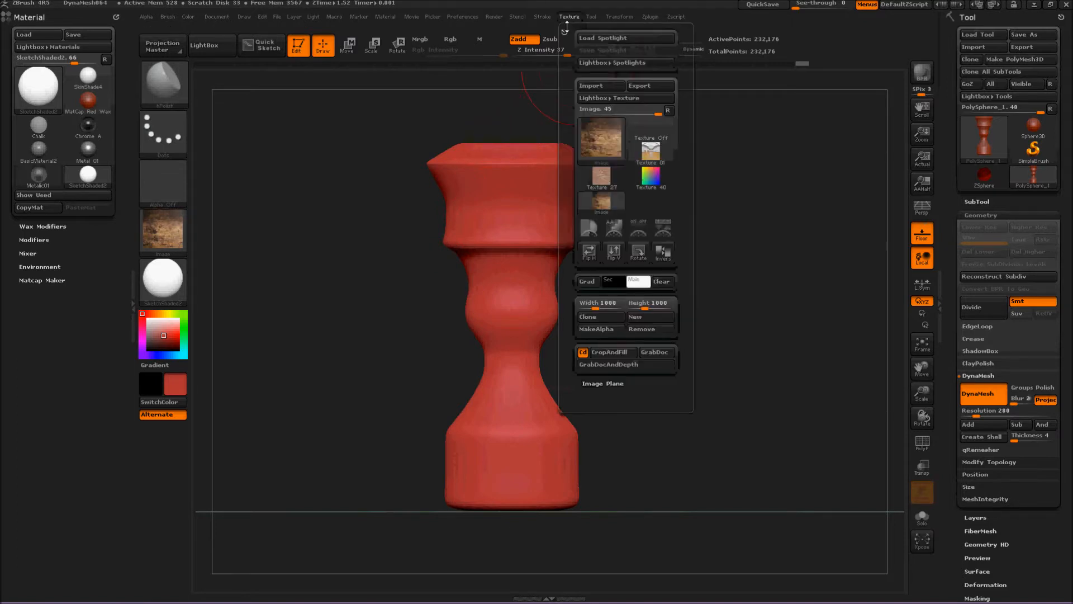
{"action": "left_click_drag", "start_coordinate": [565, 29], "coordinate": [32, 336]}
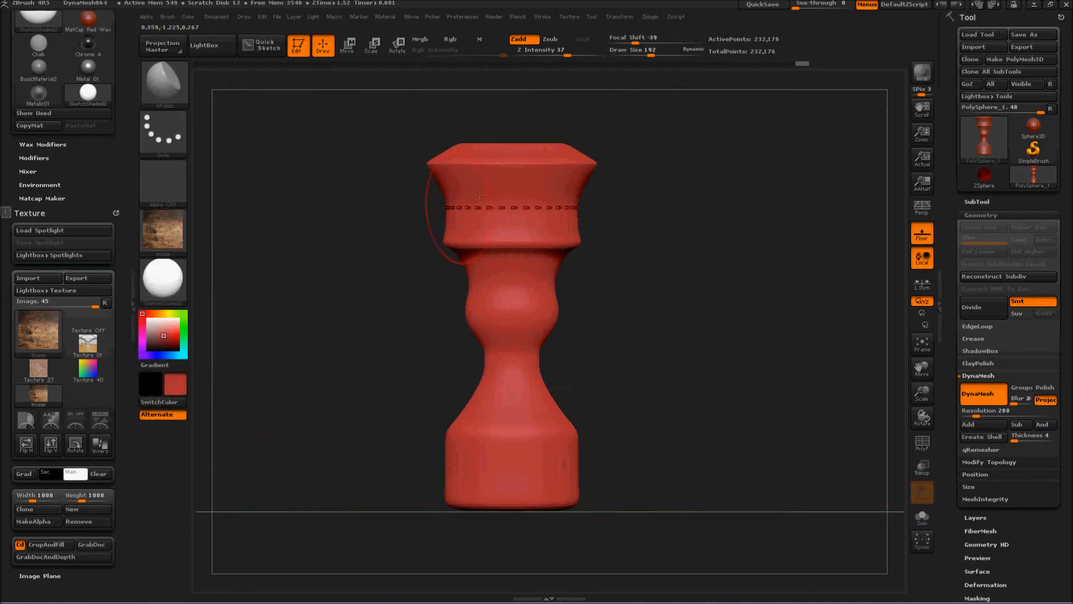
{"action": "left_click_drag", "start_coordinate": [363, 248], "coordinate": [400, 300], "text": "alt"}
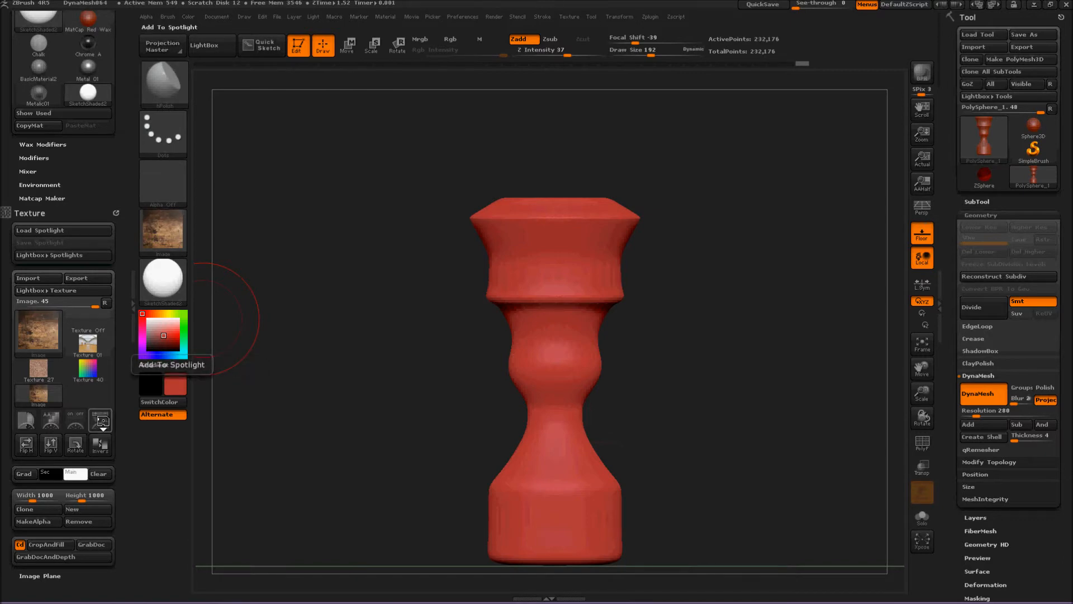
{"action": "left_click", "coordinate": [103, 424]}
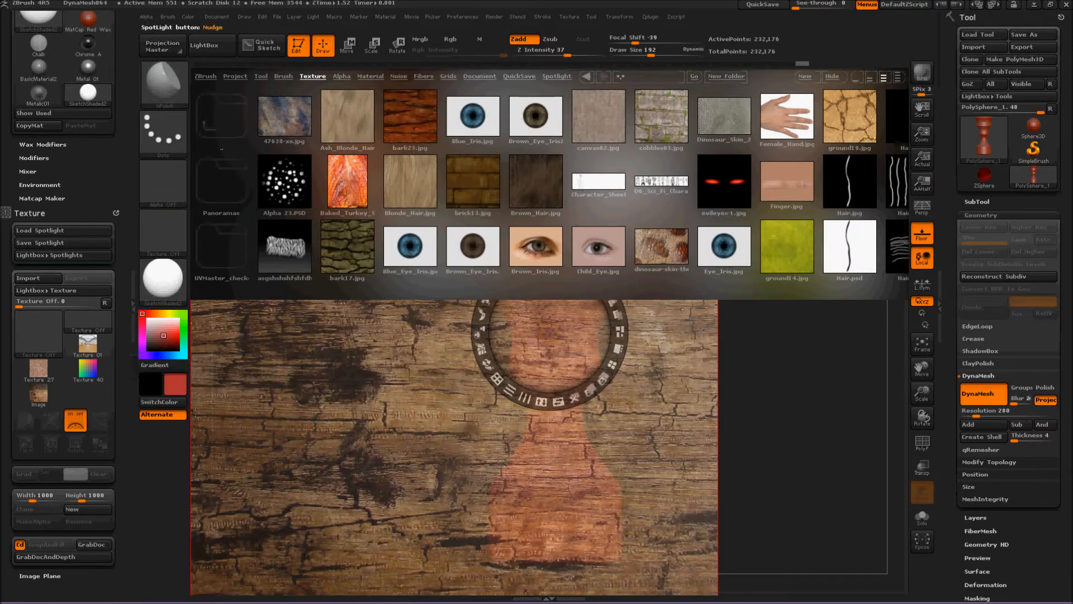
Add Texture 01 and Texture 40 to Spotlight, hiding LightBox after each one.
{"action": "left_click", "coordinate": [87, 358]}
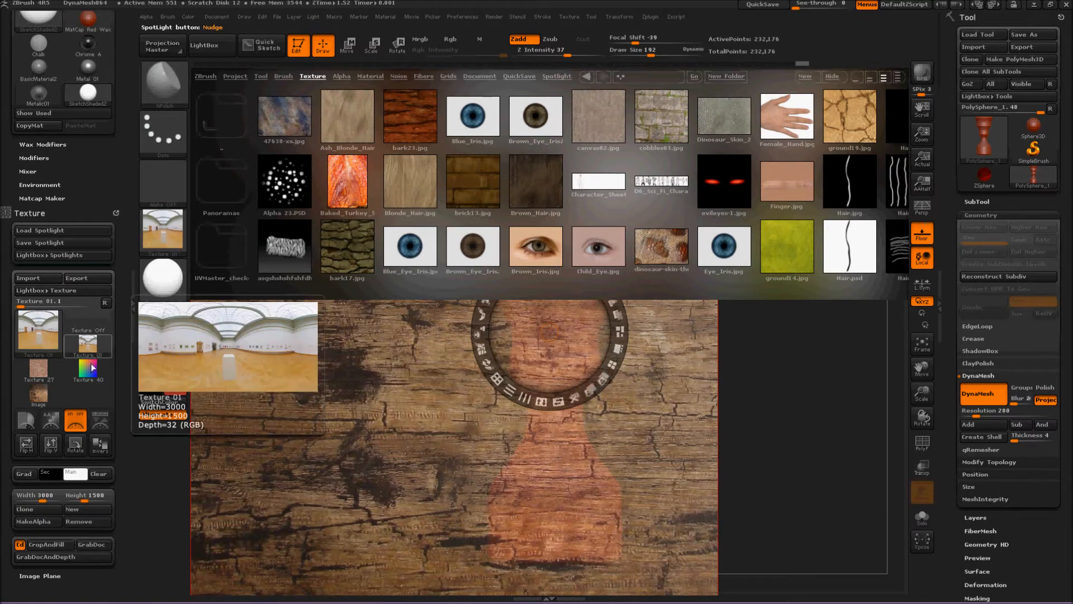
{"action": "left_click", "coordinate": [101, 420]}
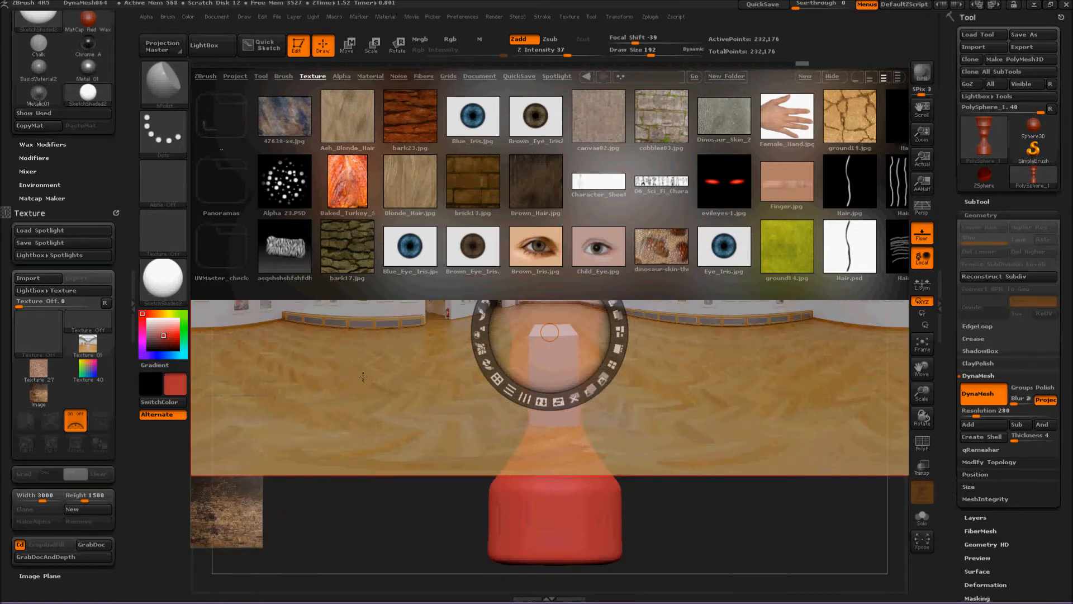
{"action": "left_click", "coordinate": [221, 47]}
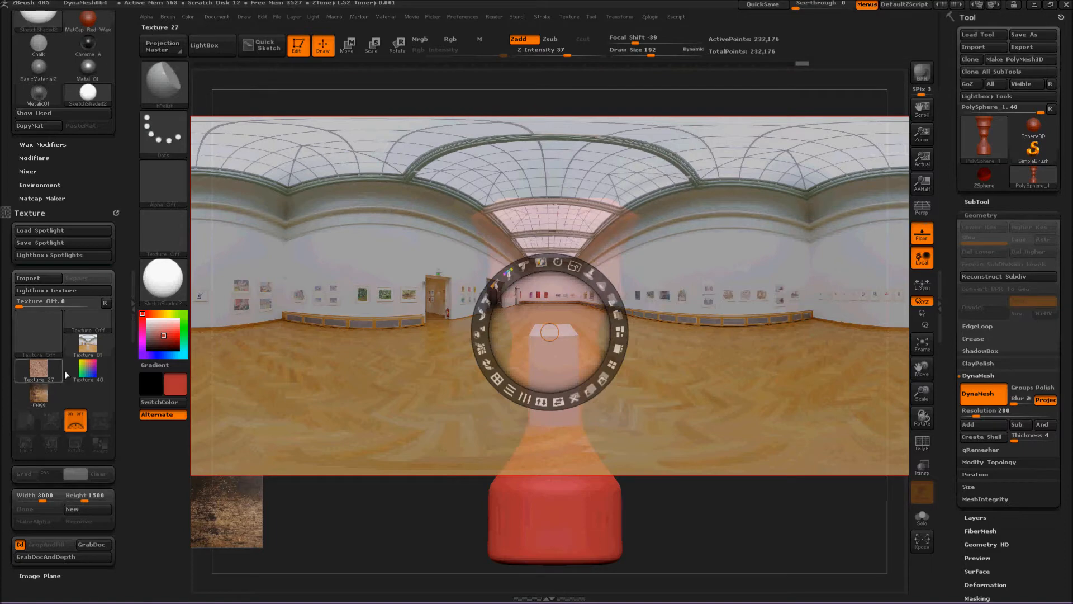
{"action": "left_click", "coordinate": [91, 373]}
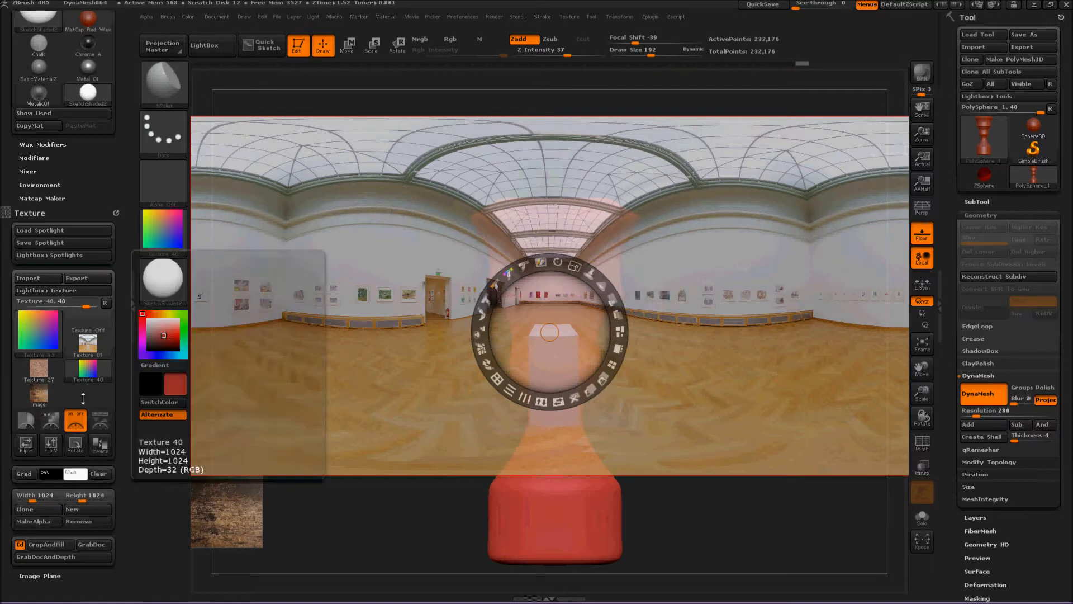
{"action": "left_click", "coordinate": [99, 425]}
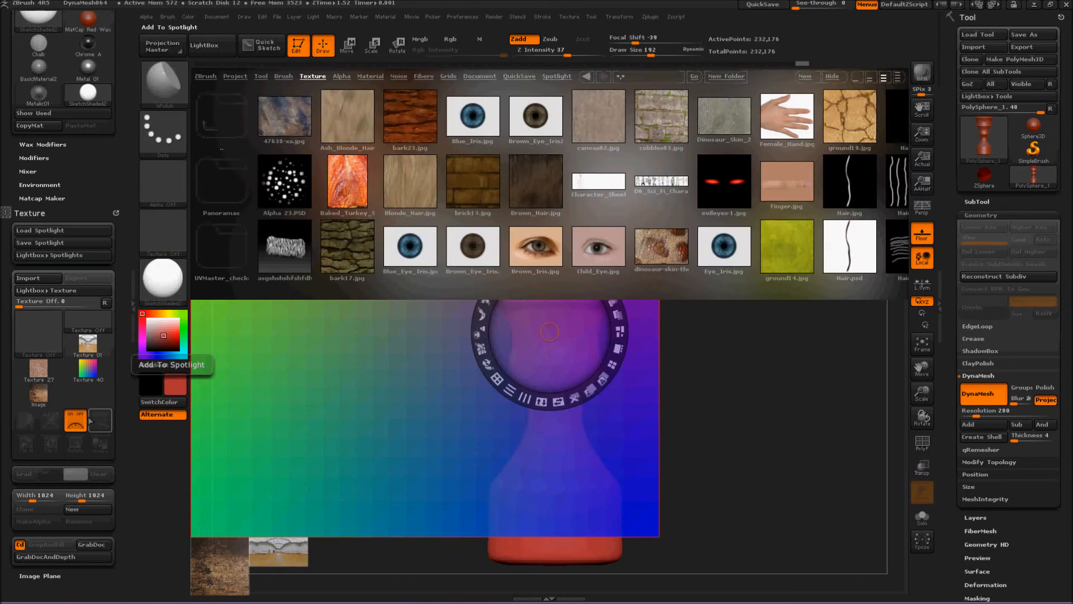
{"action": "left_click", "coordinate": [214, 46]}
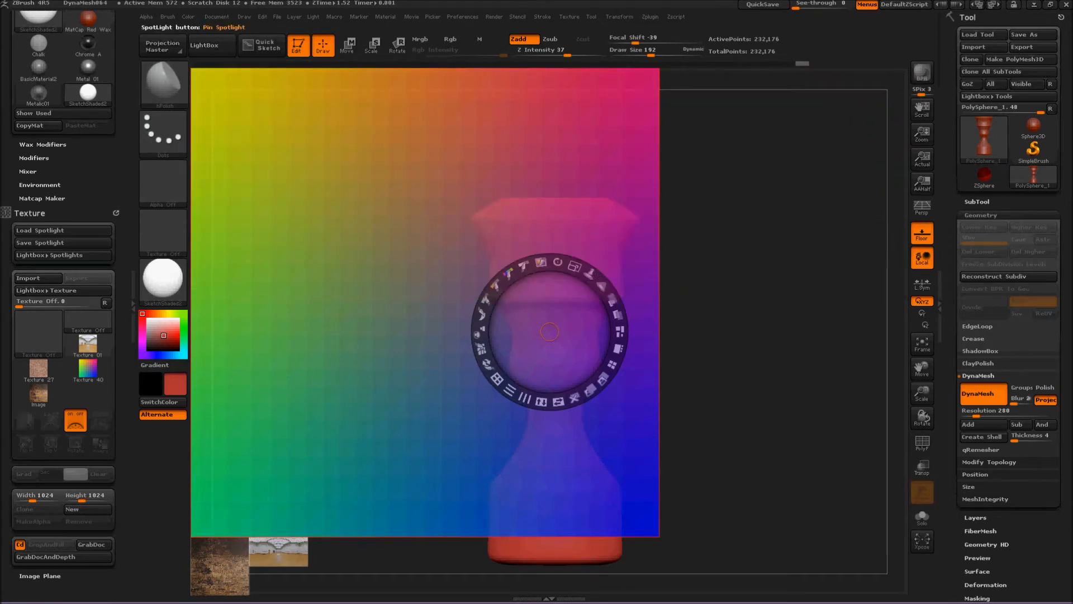
Bring the wood image to the front in Spotlight and move the images so the wood lies over the model.
{"action": "left_click_drag", "start_coordinate": [550, 331], "coordinate": [222, 567]}
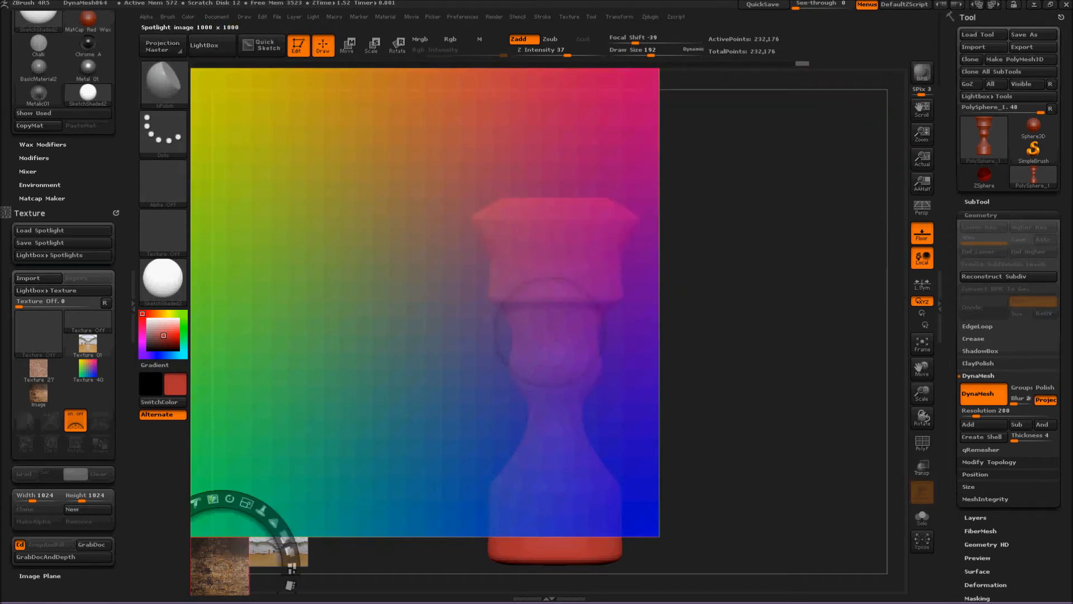
{"action": "left_click", "coordinate": [226, 554]}
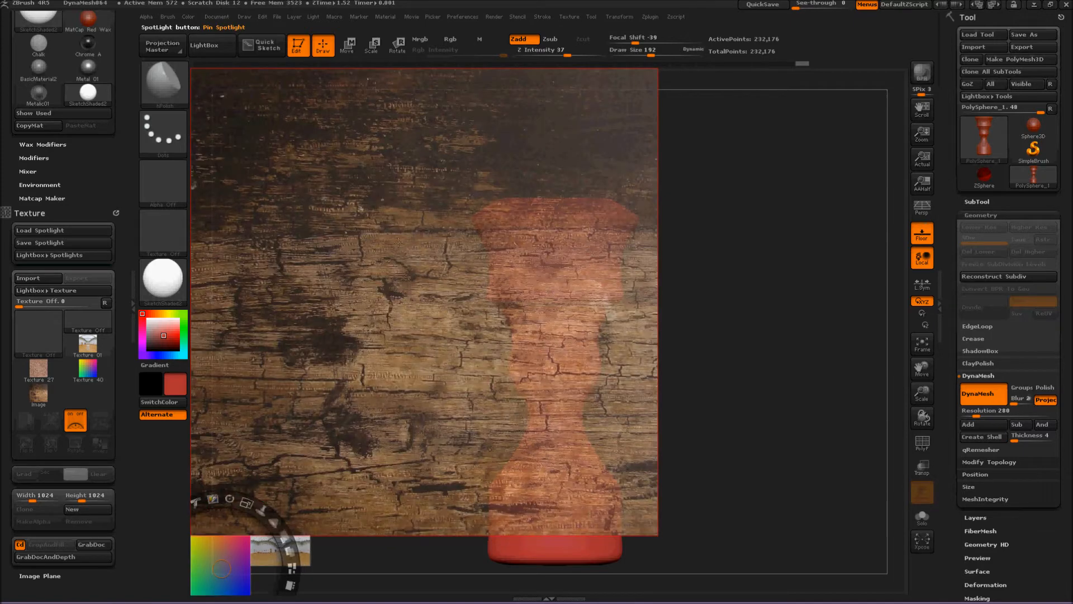
{"action": "left_click_drag", "start_coordinate": [780, 275], "coordinate": [831, 420]}
{"action": "left_click_drag", "start_coordinate": [309, 340], "coordinate": [328, 316]}
{"action": "left_click", "coordinate": [520, 263]}
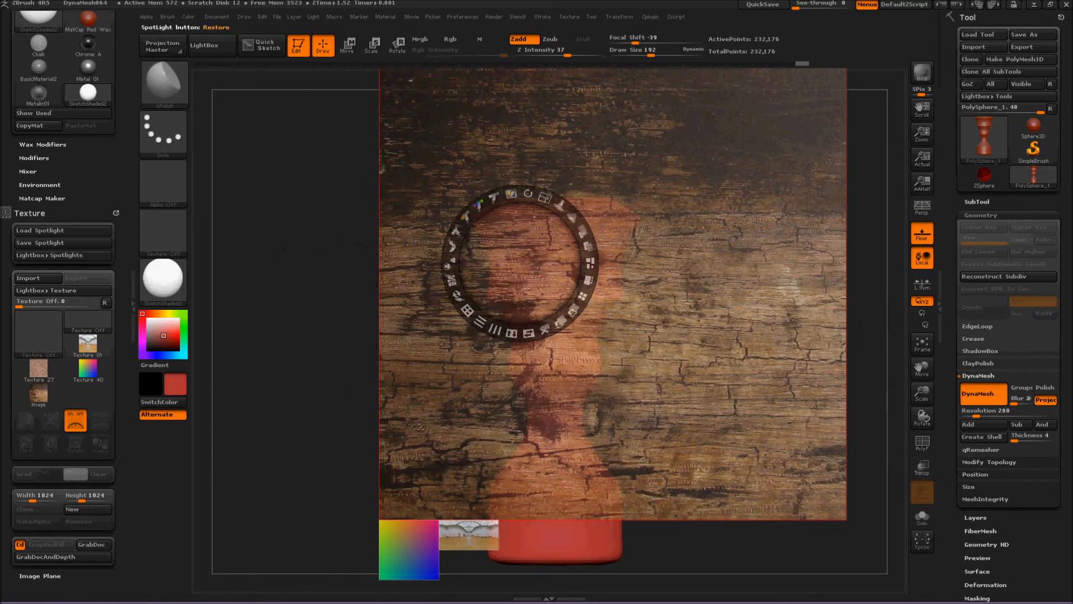
Recentre the Spotlight dial on the gradient, wood and gallery images in turn, ending on the wood over the model.
{"action": "left_click", "coordinate": [412, 554]}
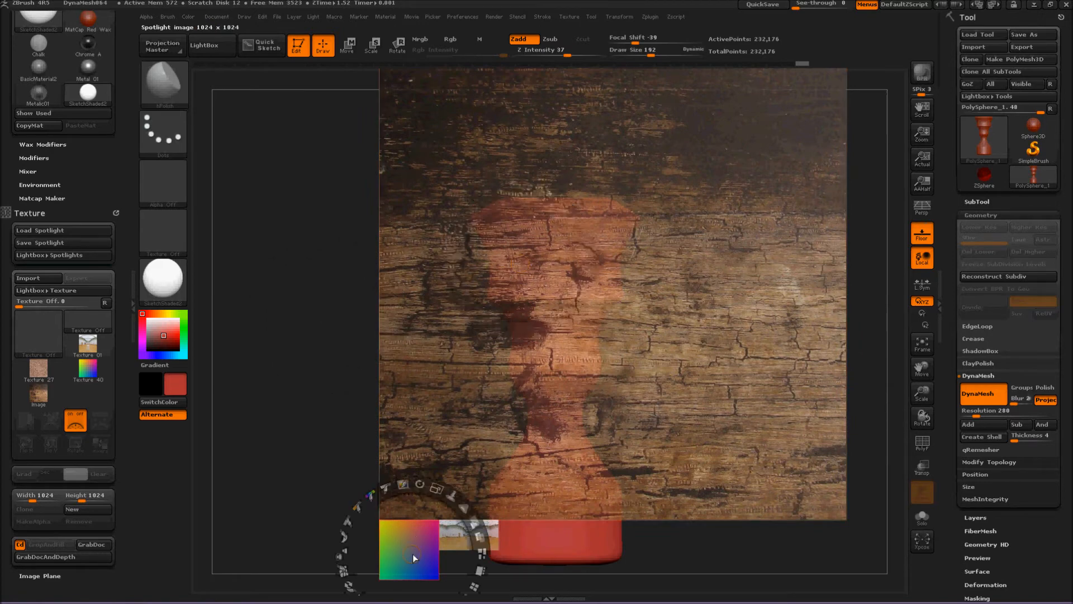
{"action": "left_click", "coordinate": [657, 436]}
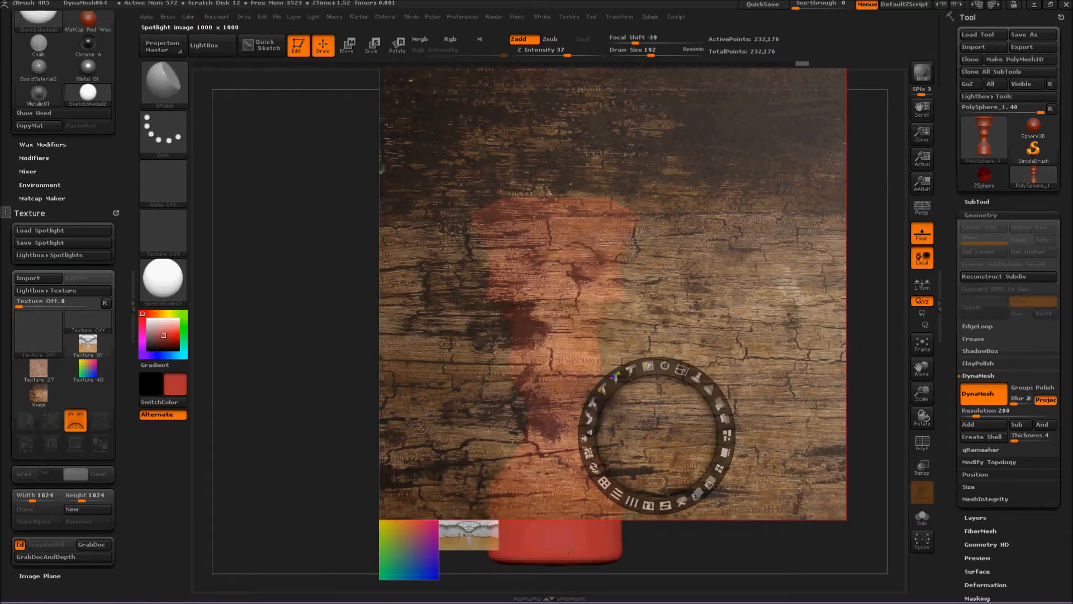
{"action": "left_click", "coordinate": [478, 546]}
{"action": "left_click", "coordinate": [552, 277]}
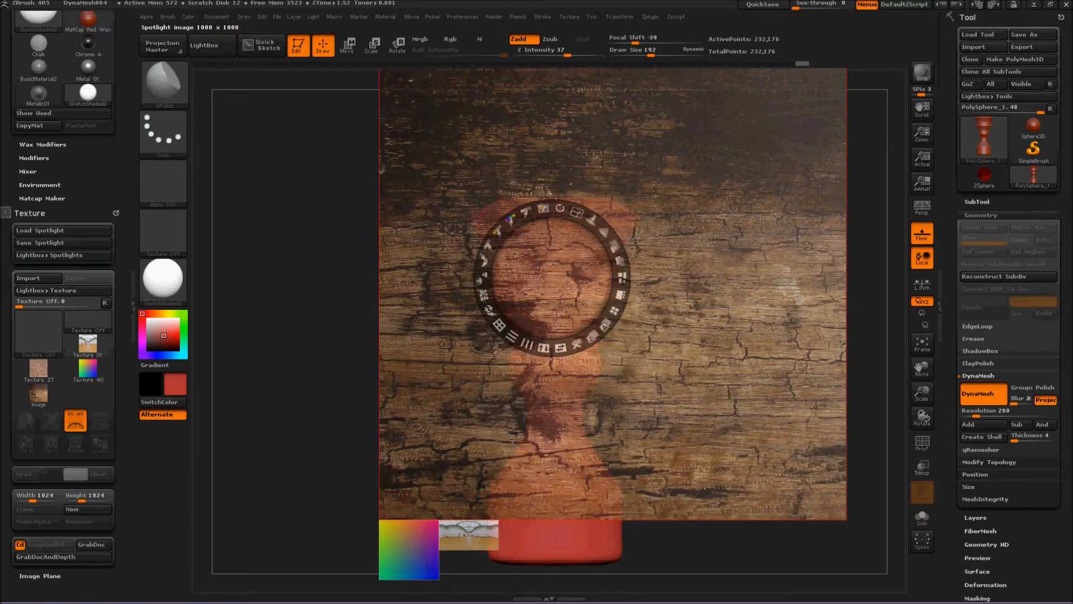
Move the wood image down until it covers the whole model, with the Spotlight dial centred over the model.
{"action": "left_click_drag", "start_coordinate": [359, 329], "coordinate": [279, 478]}
{"action": "left_click_drag", "start_coordinate": [529, 314], "coordinate": [562, 248]}
{"action": "mouse_move", "coordinate": [294, 371]}
{"action": "left_mouse_down"}
{"action": "mouse_move", "coordinate": [326, 202]}
{"action": "mouse_move", "coordinate": [281, 386]}
{"action": "left_mouse_up"}
{"action": "left_click", "coordinate": [564, 316]}
{"action": "mouse_move", "coordinate": [562, 339]}
{"action": "left_mouse_down"}
{"action": "mouse_move", "coordinate": [569, 315]}
{"action": "mouse_move", "coordinate": [570, 335]}
{"action": "left_mouse_up"}
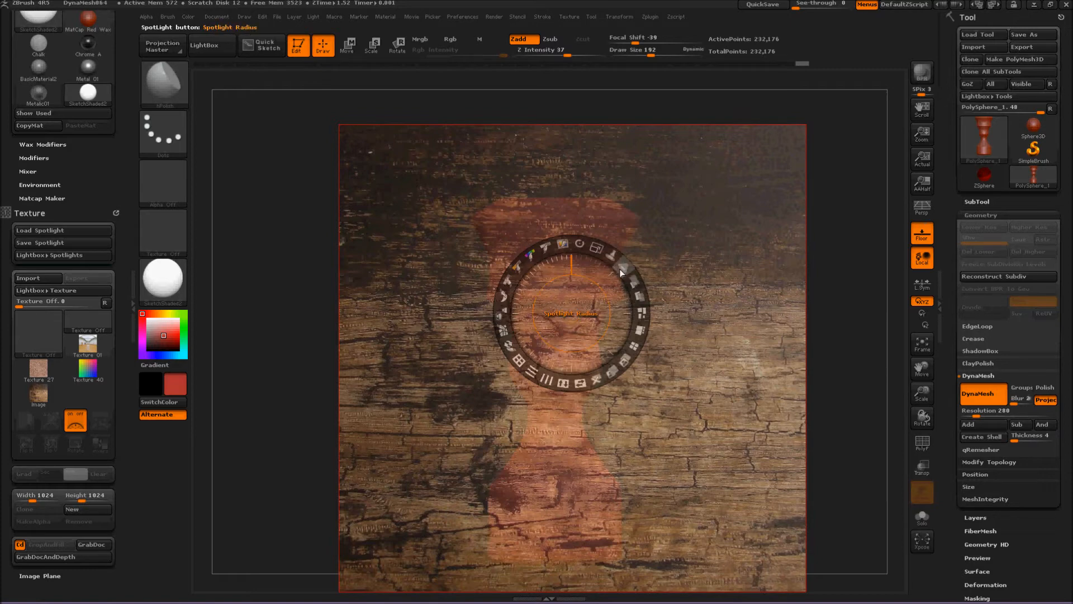
Try the Spotlight Radius control and recentre the dial over the narrow middle of the model.
{"action": "left_click_drag", "start_coordinate": [620, 272], "coordinate": [639, 295]}
{"action": "left_click_drag", "start_coordinate": [648, 286], "coordinate": [665, 307]}
{"action": "left_click", "coordinate": [537, 213]}
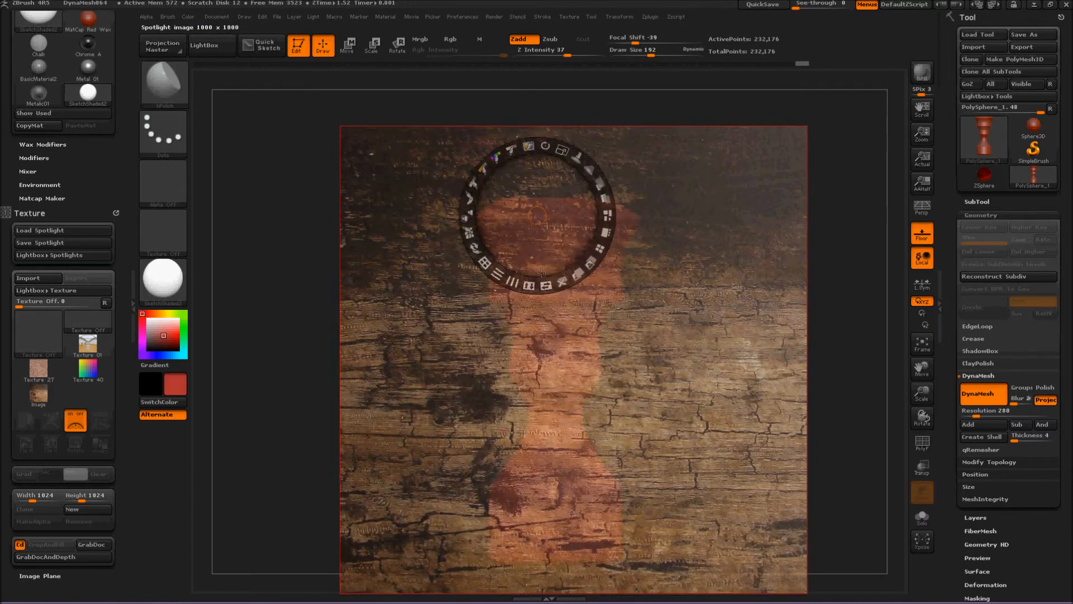
{"action": "left_click", "coordinate": [548, 346]}
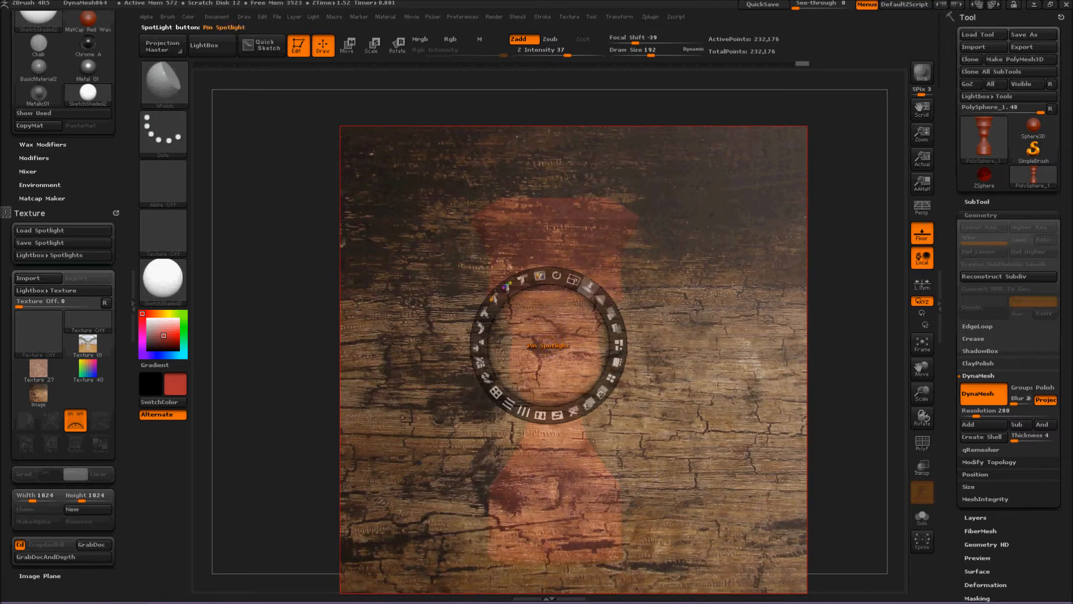
Leave Spotlight editing and set up the ClayBuildup brush for Mrgb painting with Zadd turned off.
{"action": "mouse_move", "coordinate": [597, 296]}
{"action": "left_mouse_down"}
{"action": "mouse_move", "coordinate": [608, 322]}
{"action": "mouse_move", "coordinate": [598, 297]}
{"action": "left_mouse_up"}
{"action": "key", "text": "z"}
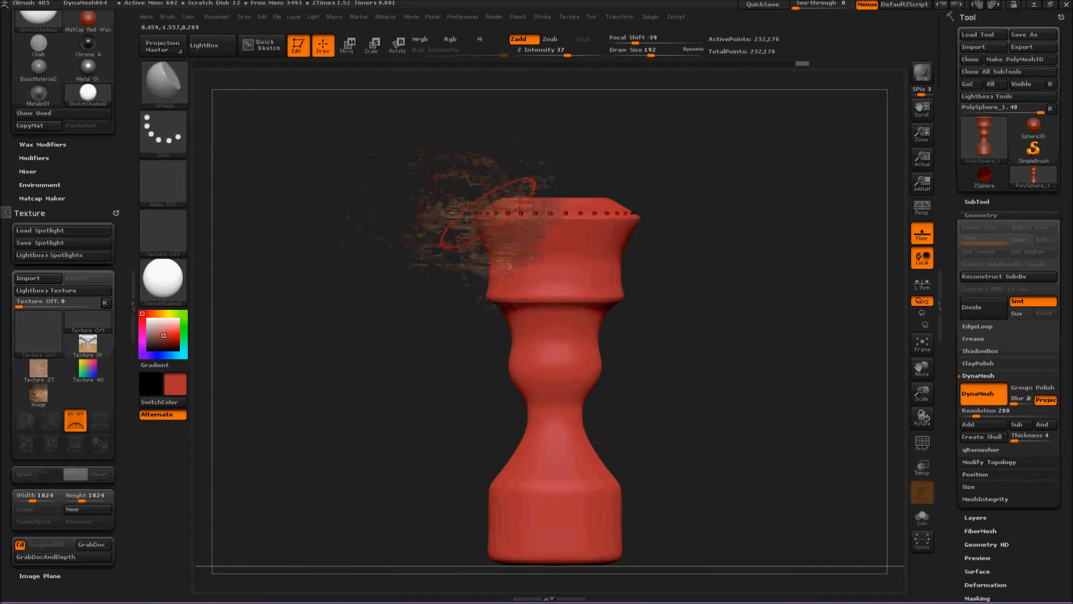
{"action": "key", "text": "b"}
{"action": "key", "text": "c"}
{"action": "key", "text": "b"}
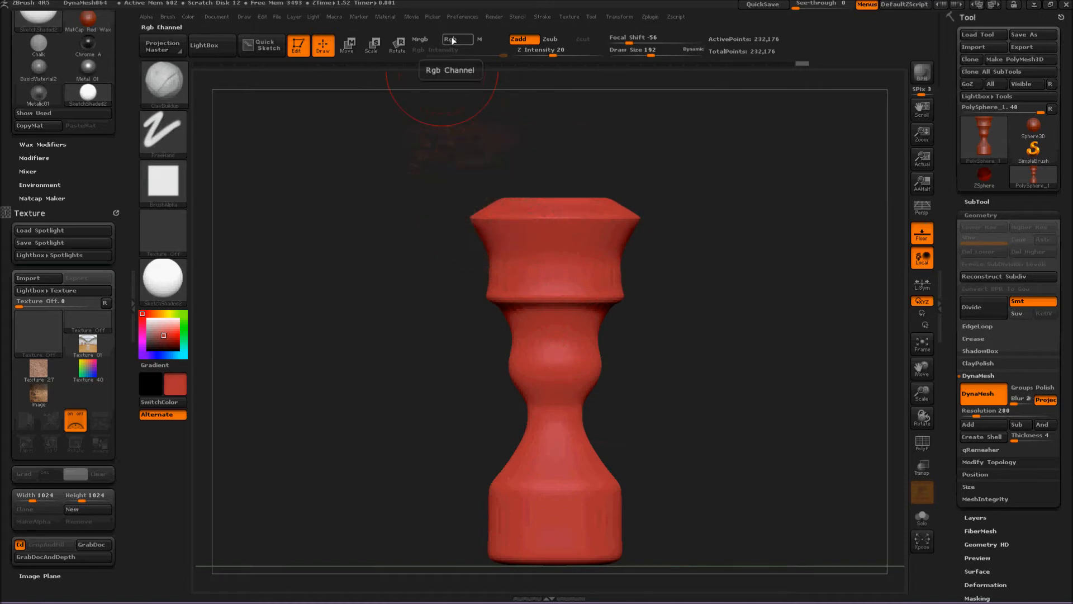
{"action": "left_click", "coordinate": [425, 40]}
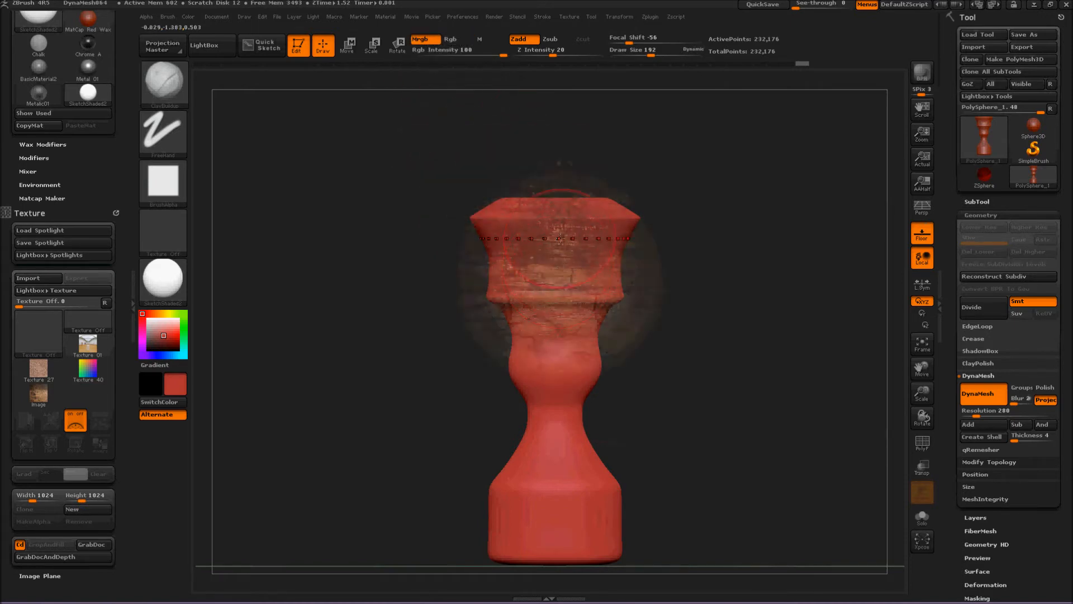
{"action": "left_click", "coordinate": [529, 39]}
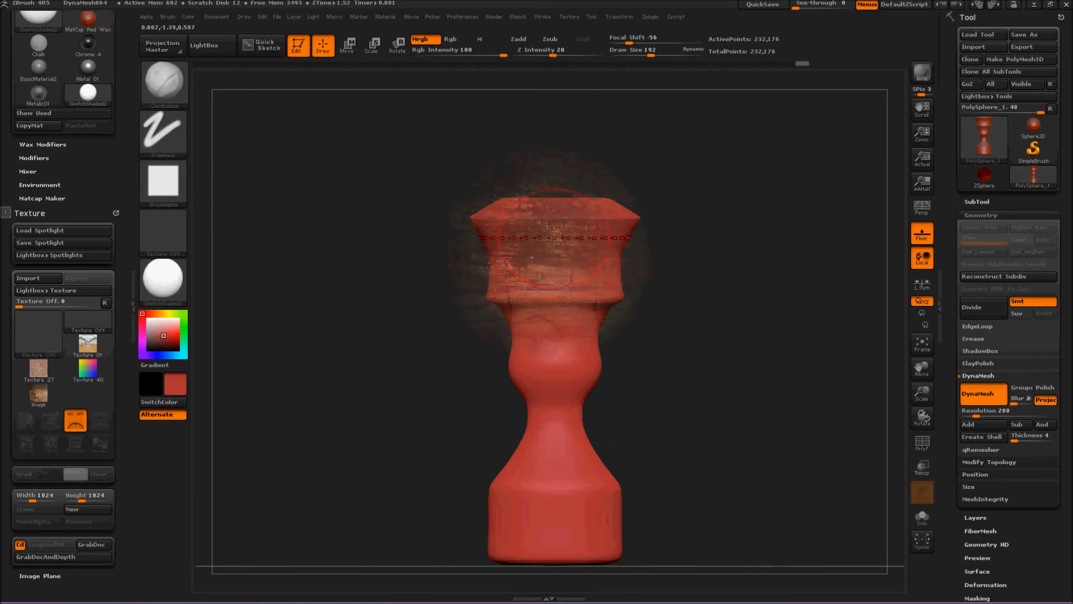
Paint the wood image over the whole model from the front and from turned views using the existing radial symmetry.
{"action": "mouse_move", "coordinate": [519, 234]}
{"action": "left_mouse_down"}
{"action": "mouse_move", "coordinate": [566, 272]}
{"action": "mouse_move", "coordinate": [543, 206]}
{"action": "mouse_move", "coordinate": [513, 217]}
{"action": "left_mouse_up"}
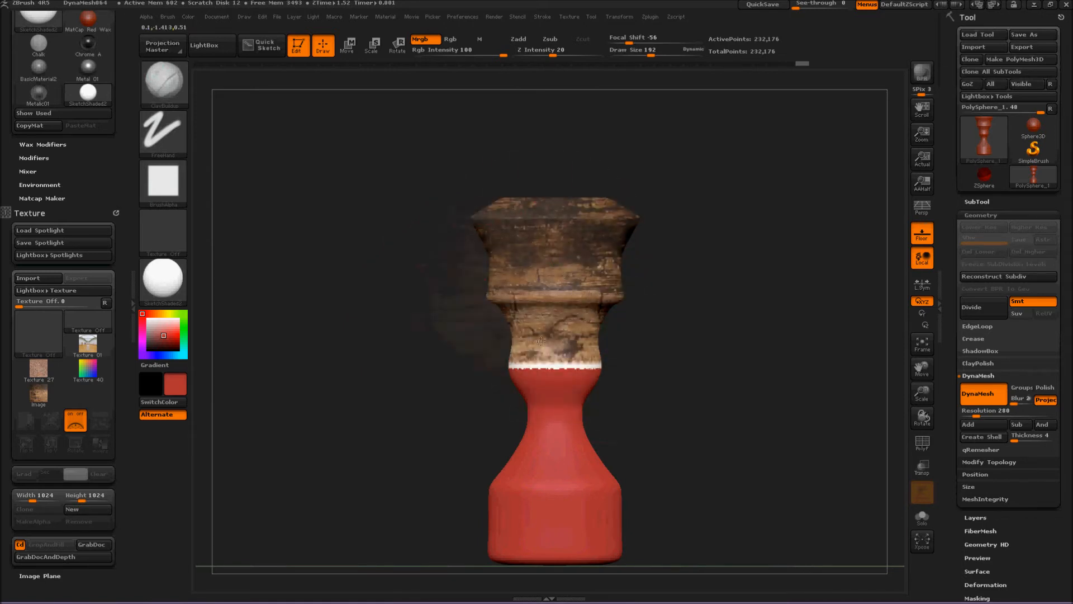
{"action": "mouse_move", "coordinate": [554, 394]}
{"action": "left_mouse_down"}
{"action": "mouse_move", "coordinate": [559, 514]}
{"action": "mouse_move", "coordinate": [574, 549]}
{"action": "left_mouse_up"}
{"action": "left_click_drag", "start_coordinate": [400, 369], "coordinate": [339, 359]}
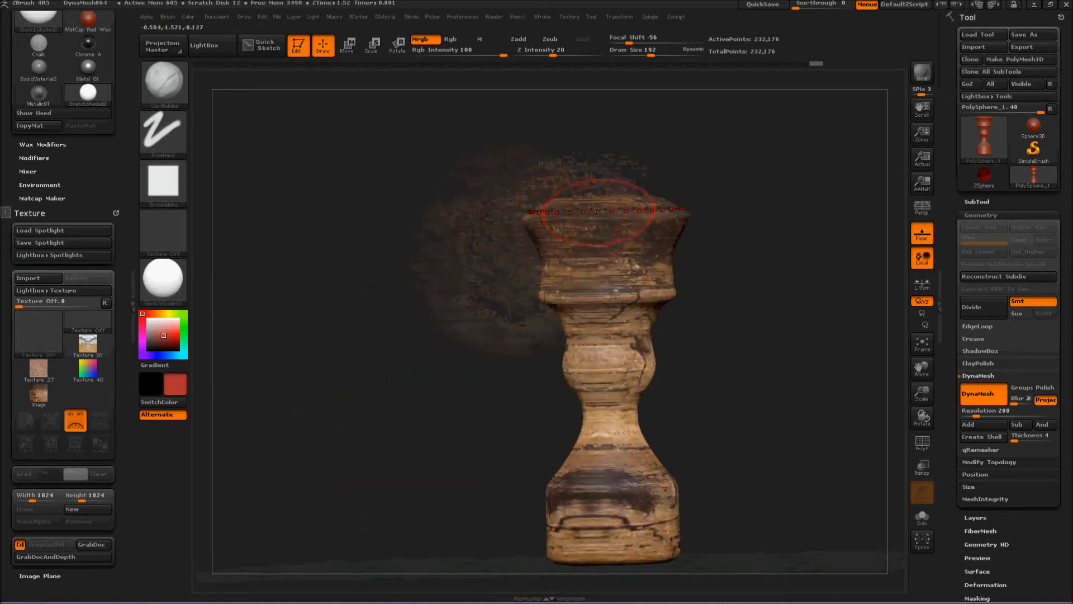
{"action": "mouse_move", "coordinate": [621, 217]}
{"action": "left_mouse_down"}
{"action": "mouse_move", "coordinate": [587, 225]}
{"action": "mouse_move", "coordinate": [588, 278]}
{"action": "left_mouse_up"}
{"action": "left_click_drag", "start_coordinate": [623, 449], "coordinate": [619, 566]}
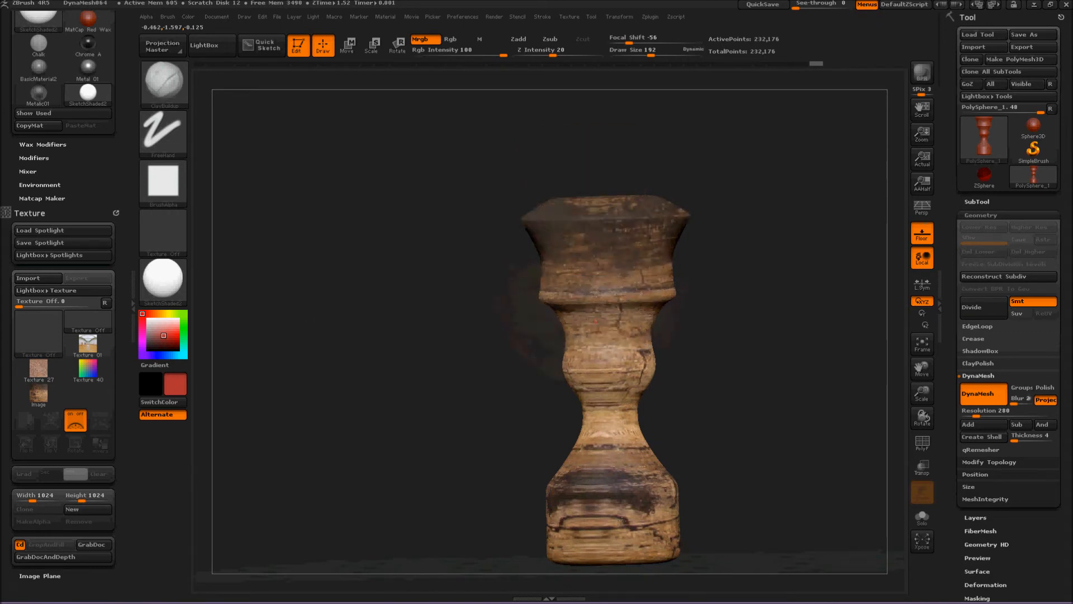
{"action": "mouse_move", "coordinate": [743, 411]}
{"action": "left_mouse_down"}
{"action": "mouse_move", "coordinate": [694, 426]}
{"action": "mouse_move", "coordinate": [823, 371]}
{"action": "mouse_move", "coordinate": [682, 345]}
{"action": "mouse_move", "coordinate": [641, 358]}
{"action": "mouse_move", "coordinate": [656, 343]}
{"action": "mouse_move", "coordinate": [475, 293]}
{"action": "left_mouse_up"}
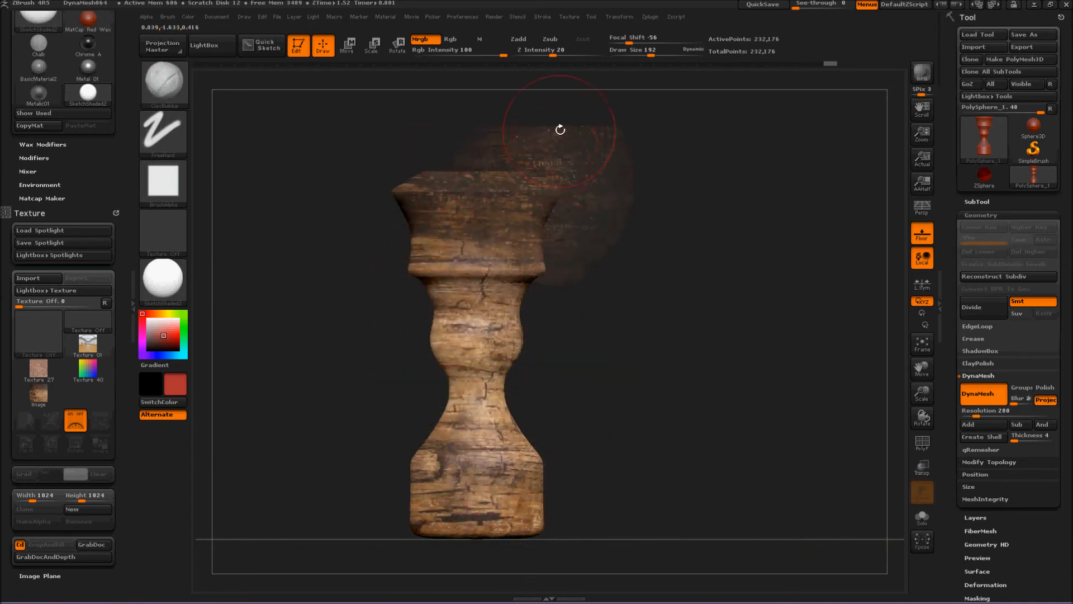
Try a radial symmetry count of 100 around Y, and reduce it to a much lower count.
{"action": "left_click", "coordinate": [623, 17]}
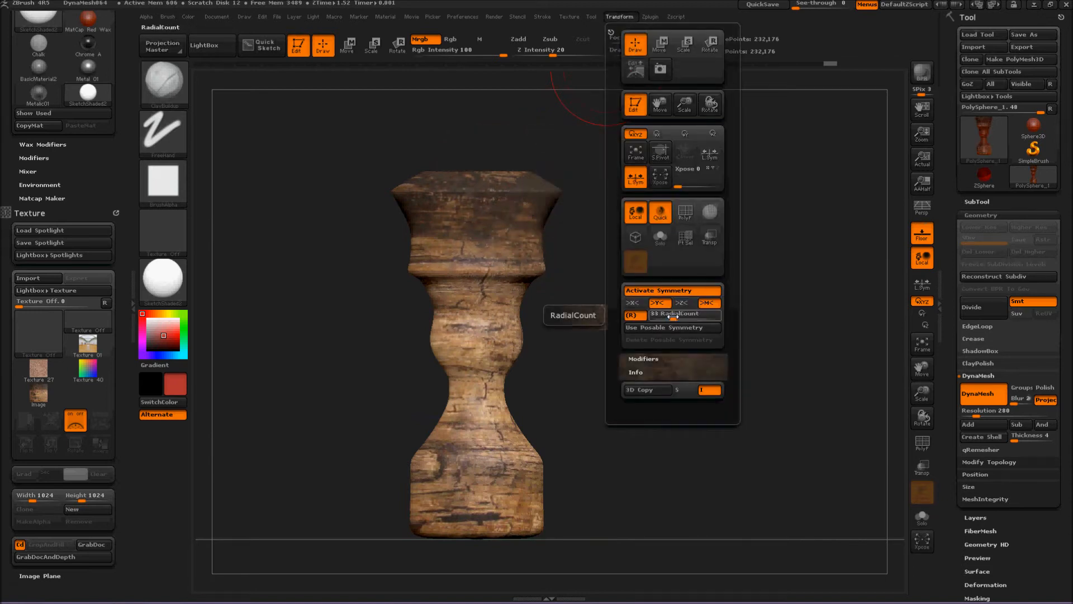
{"action": "left_click_drag", "start_coordinate": [673, 316], "coordinate": [683, 318]}
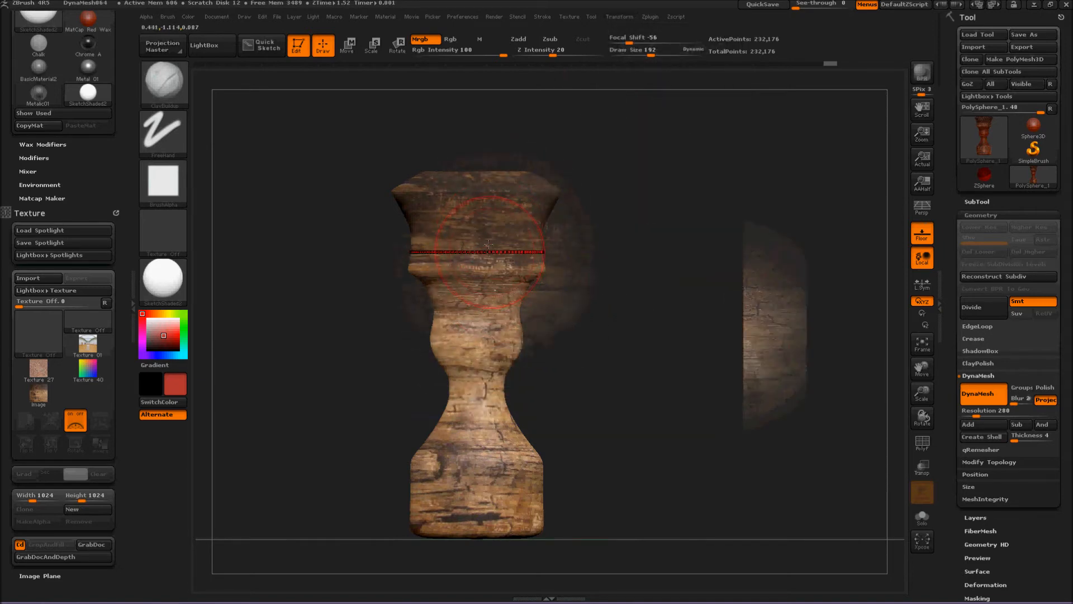
{"action": "left_click", "coordinate": [619, 16]}
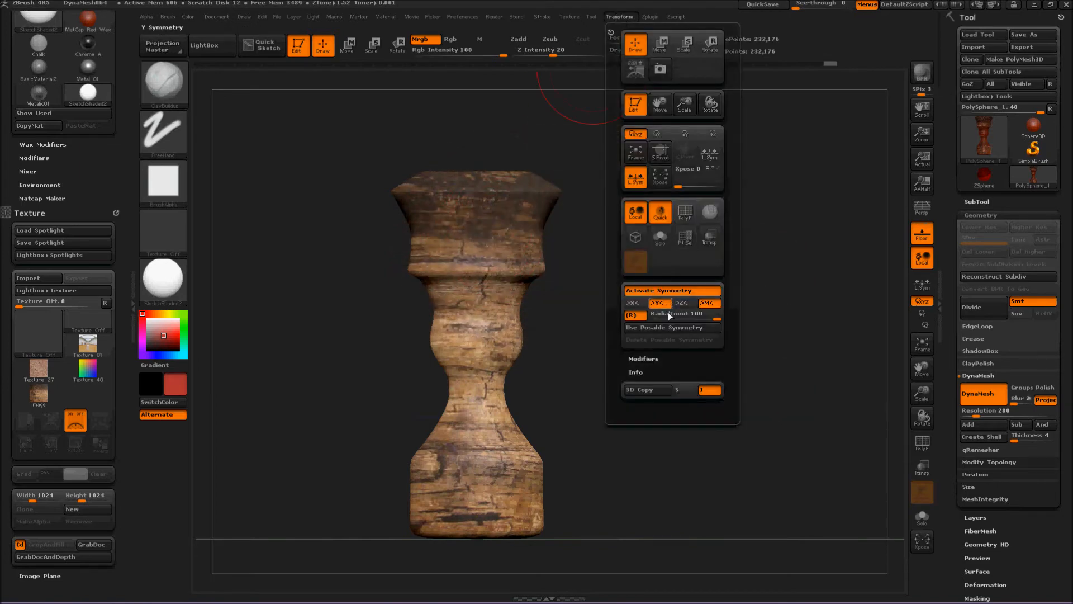
{"action": "left_click_drag", "start_coordinate": [668, 315], "coordinate": [664, 315]}
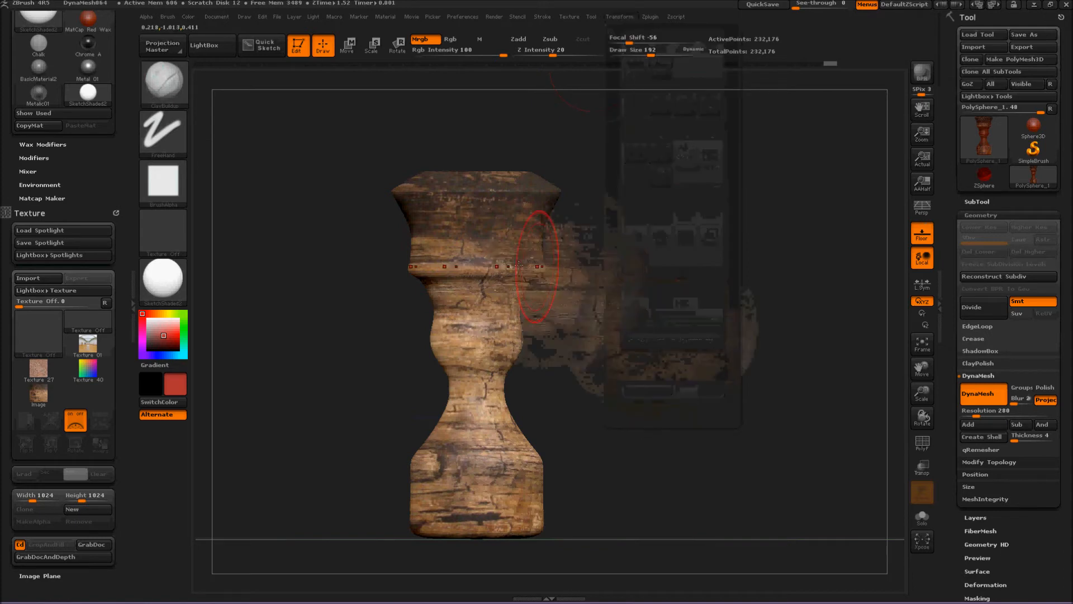
Paint the wood image onto the model from several angles with the reduced radial count, and undo the last stroke.
{"action": "left_click_drag", "start_coordinate": [489, 220], "coordinate": [482, 281]}
{"action": "mouse_move", "coordinate": [456, 178]}
{"action": "left_mouse_down"}
{"action": "mouse_move", "coordinate": [445, 288]}
{"action": "mouse_move", "coordinate": [480, 358]}
{"action": "mouse_move", "coordinate": [464, 310]}
{"action": "mouse_move", "coordinate": [429, 341]}
{"action": "mouse_move", "coordinate": [461, 367]}
{"action": "mouse_move", "coordinate": [466, 458]}
{"action": "mouse_move", "coordinate": [474, 441]}
{"action": "left_mouse_up"}
{"action": "mouse_move", "coordinate": [598, 386]}
{"action": "left_mouse_down"}
{"action": "mouse_move", "coordinate": [608, 384]}
{"action": "mouse_move", "coordinate": [494, 223]}
{"action": "left_mouse_up"}
{"action": "mouse_move", "coordinate": [405, 256]}
{"action": "left_mouse_down"}
{"action": "mouse_move", "coordinate": [682, 364]}
{"action": "mouse_move", "coordinate": [539, 225]}
{"action": "mouse_move", "coordinate": [467, 275]}
{"action": "mouse_move", "coordinate": [487, 246]}
{"action": "mouse_move", "coordinate": [443, 218]}
{"action": "mouse_move", "coordinate": [461, 203]}
{"action": "mouse_move", "coordinate": [430, 305]}
{"action": "mouse_move", "coordinate": [461, 470]}
{"action": "mouse_move", "coordinate": [481, 481]}
{"action": "left_mouse_up"}
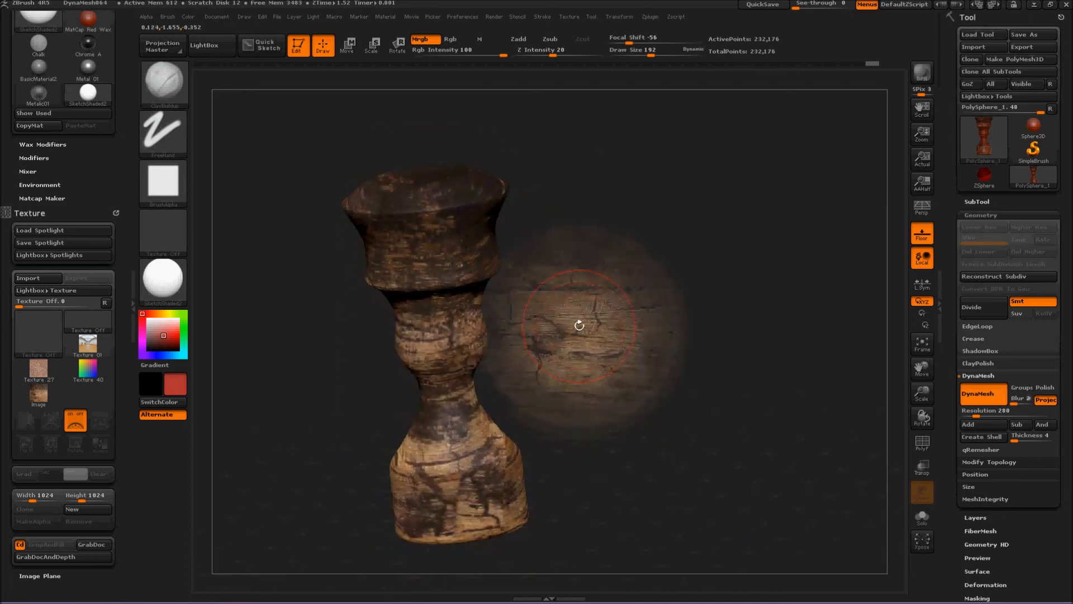
{"action": "key", "text": "ctrl+z"}
{"action": "left_click_drag", "start_coordinate": [609, 334], "coordinate": [642, 355]}
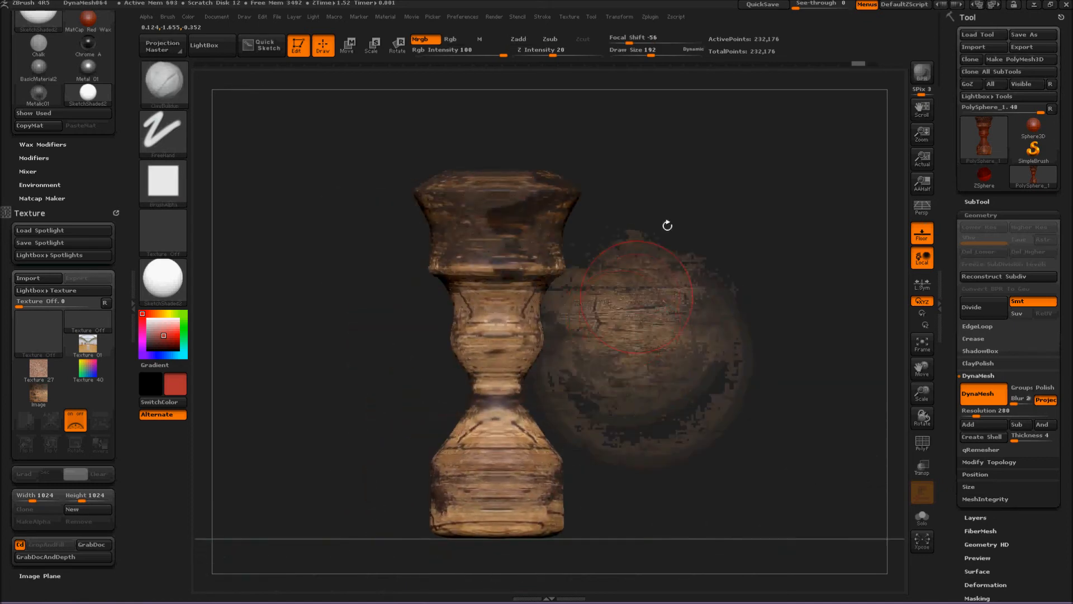
Turn off radial symmetry and repaint the wood image over the model from top to base, from the front and a tilted view.
{"action": "left_click", "coordinate": [620, 17]}
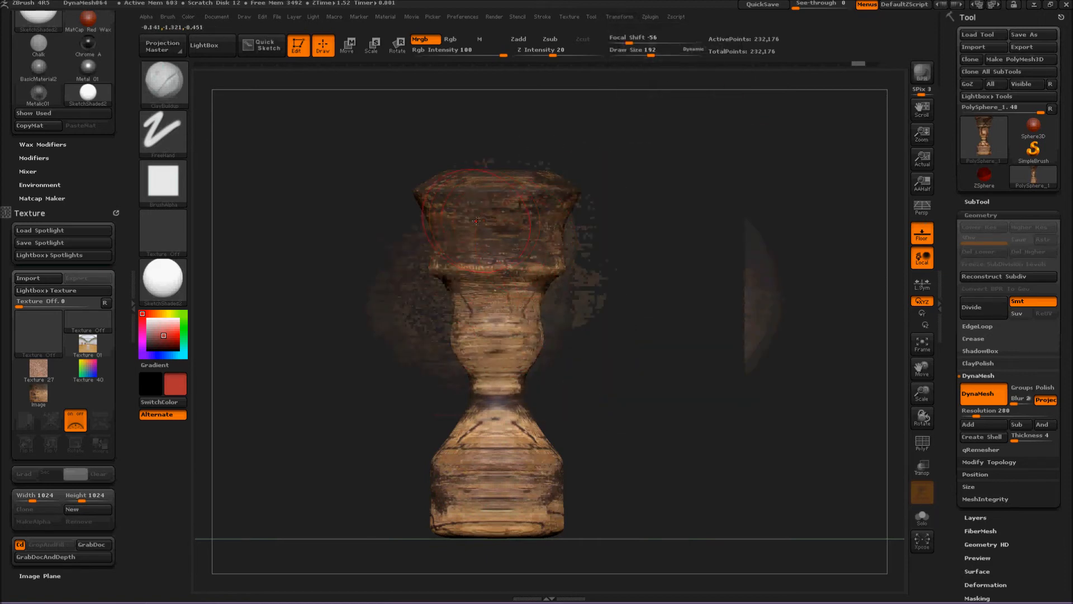
{"action": "left_click", "coordinate": [163, 139]}
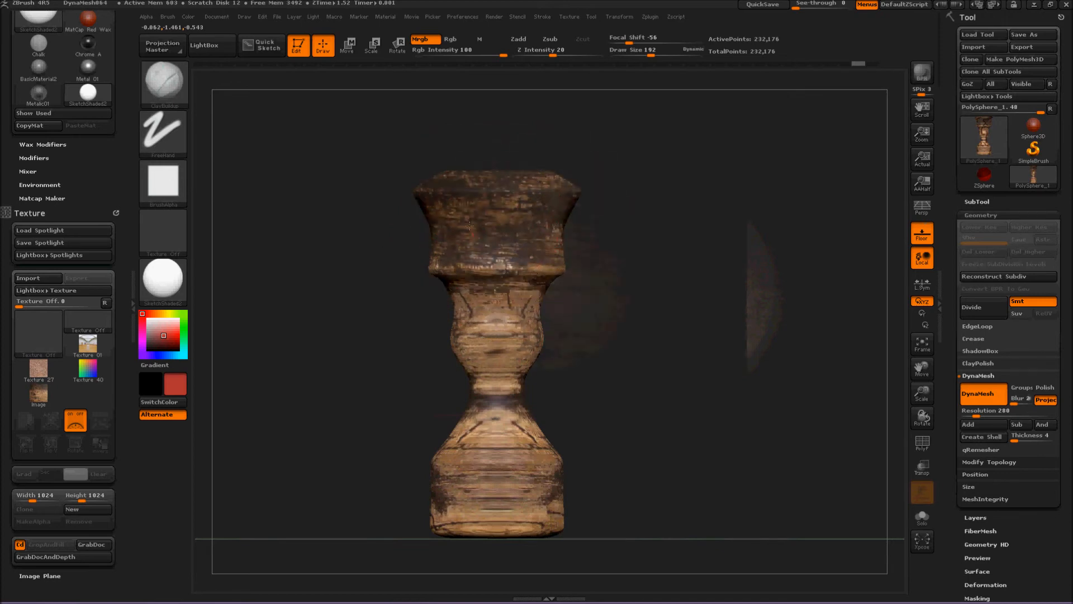
{"action": "mouse_move", "coordinate": [512, 340]}
{"action": "left_mouse_down"}
{"action": "mouse_move", "coordinate": [492, 382]}
{"action": "mouse_move", "coordinate": [487, 440]}
{"action": "mouse_move", "coordinate": [539, 492]}
{"action": "mouse_move", "coordinate": [514, 506]}
{"action": "mouse_move", "coordinate": [476, 486]}
{"action": "mouse_move", "coordinate": [442, 505]}
{"action": "left_mouse_up"}
{"action": "mouse_move", "coordinate": [304, 386]}
{"action": "left_mouse_down"}
{"action": "mouse_move", "coordinate": [355, 396]}
{"action": "mouse_move", "coordinate": [392, 380]}
{"action": "left_mouse_up"}
{"action": "left_click_drag", "start_coordinate": [579, 262], "coordinate": [683, 309], "text": "alt"}
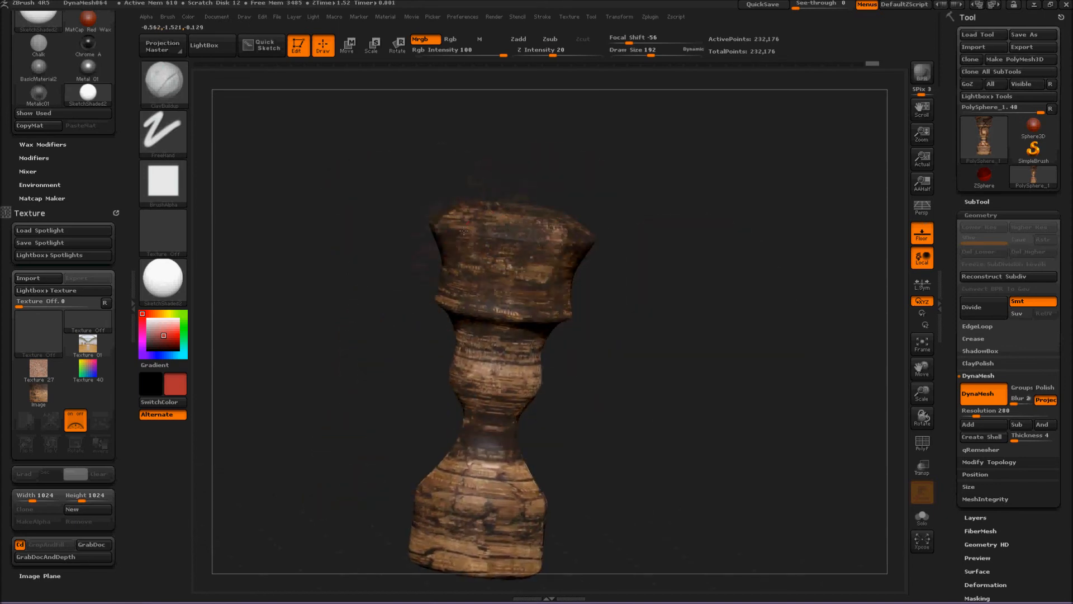
{"action": "mouse_move", "coordinate": [501, 288]}
{"action": "left_mouse_down"}
{"action": "mouse_move", "coordinate": [486, 391]}
{"action": "mouse_move", "coordinate": [534, 324]}
{"action": "mouse_move", "coordinate": [492, 469]}
{"action": "mouse_move", "coordinate": [505, 535]}
{"action": "left_mouse_up"}
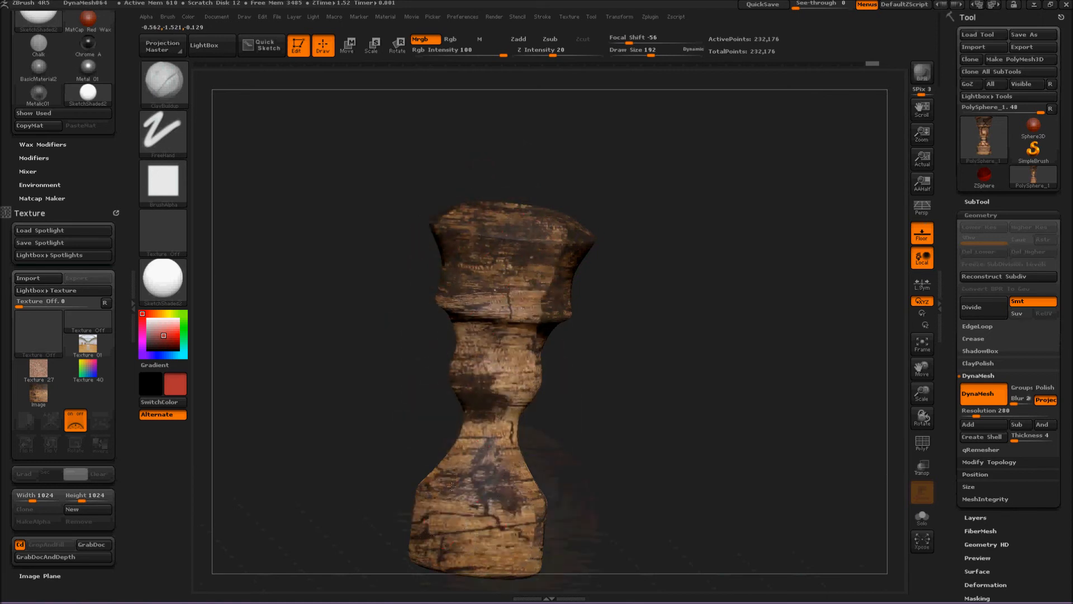
Paint the wood image onto the remaining sides of the model from several tilted and rotated views.
{"action": "left_click_drag", "start_coordinate": [342, 421], "coordinate": [664, 367]}
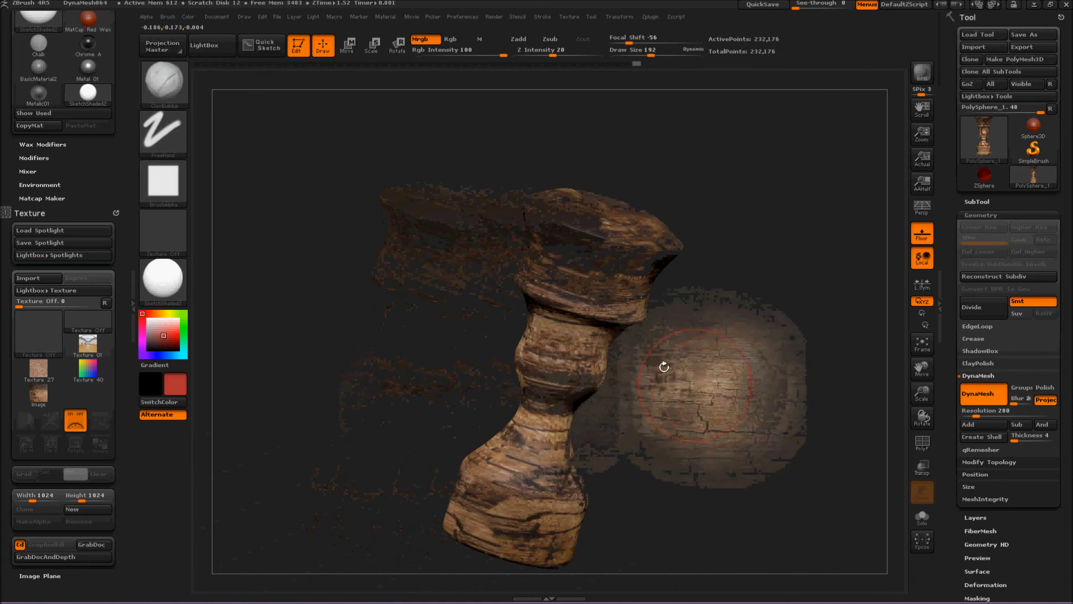
{"action": "mouse_move", "coordinate": [519, 258]}
{"action": "left_mouse_down"}
{"action": "mouse_move", "coordinate": [467, 377]}
{"action": "mouse_move", "coordinate": [441, 276]}
{"action": "mouse_move", "coordinate": [464, 321]}
{"action": "mouse_move", "coordinate": [521, 267]}
{"action": "left_mouse_up"}
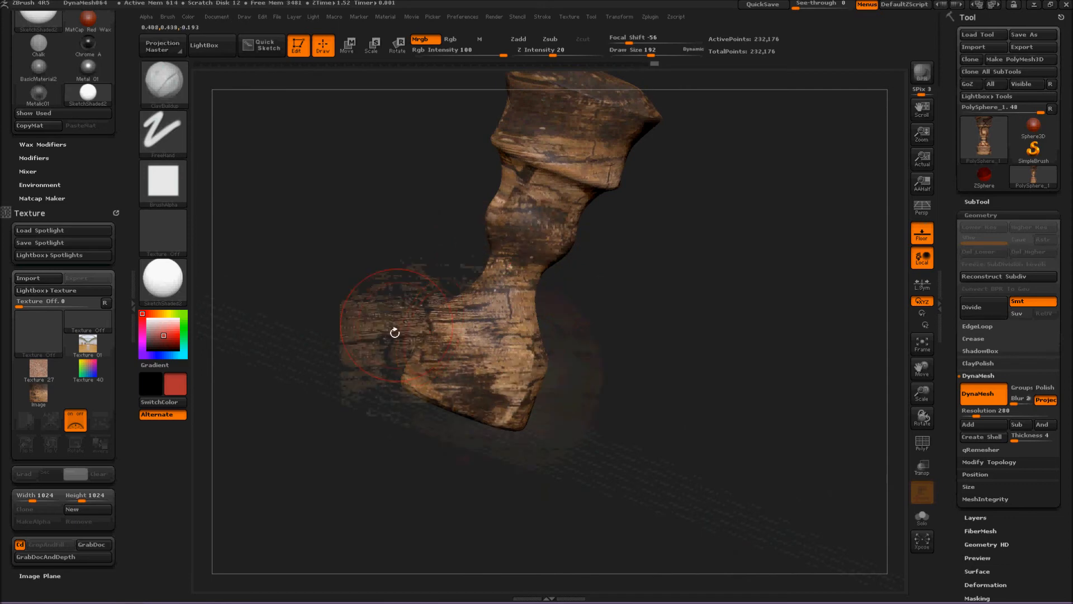
{"action": "left_click_drag", "start_coordinate": [383, 278], "coordinate": [562, 355]}
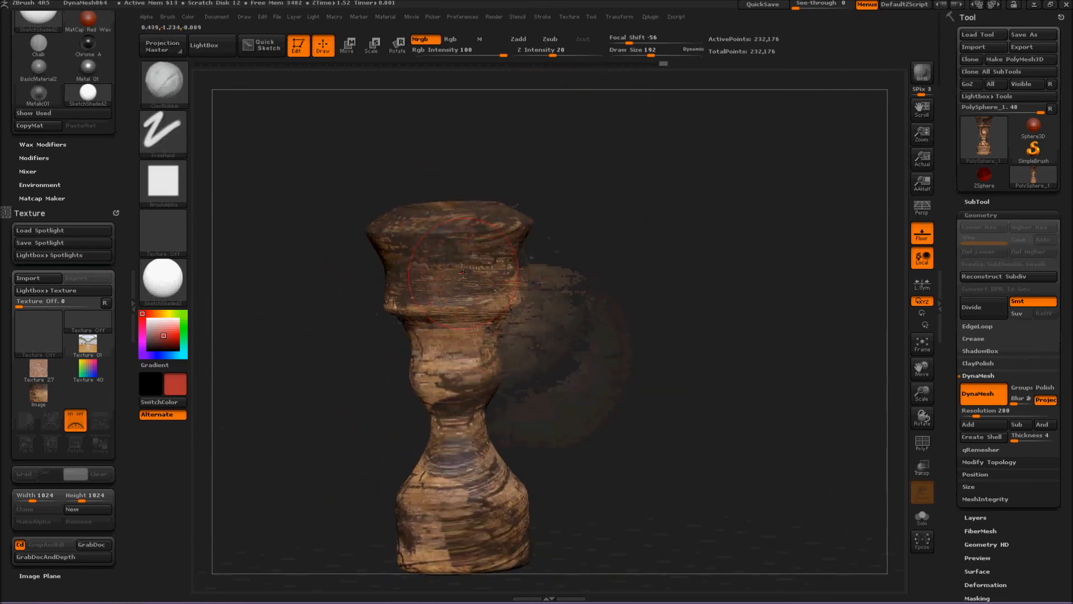
{"action": "left_click_drag", "start_coordinate": [588, 313], "coordinate": [486, 307]}
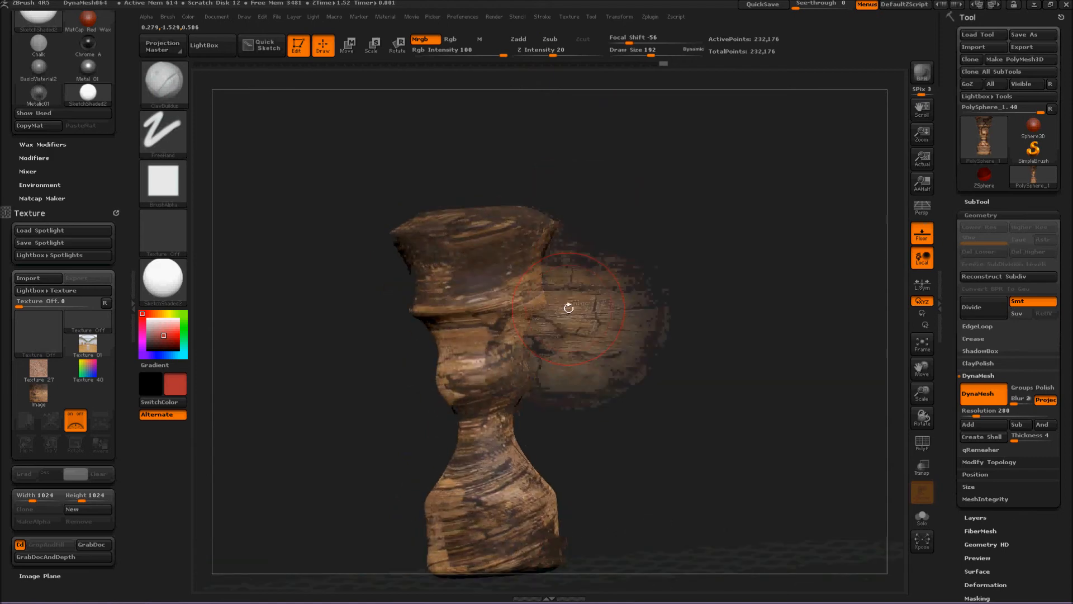
Load the cracked pavement texture IMG_4774.jpg from the LightBox textures into Spotlight and hide LightBox.
{"action": "left_click", "coordinate": [216, 52]}
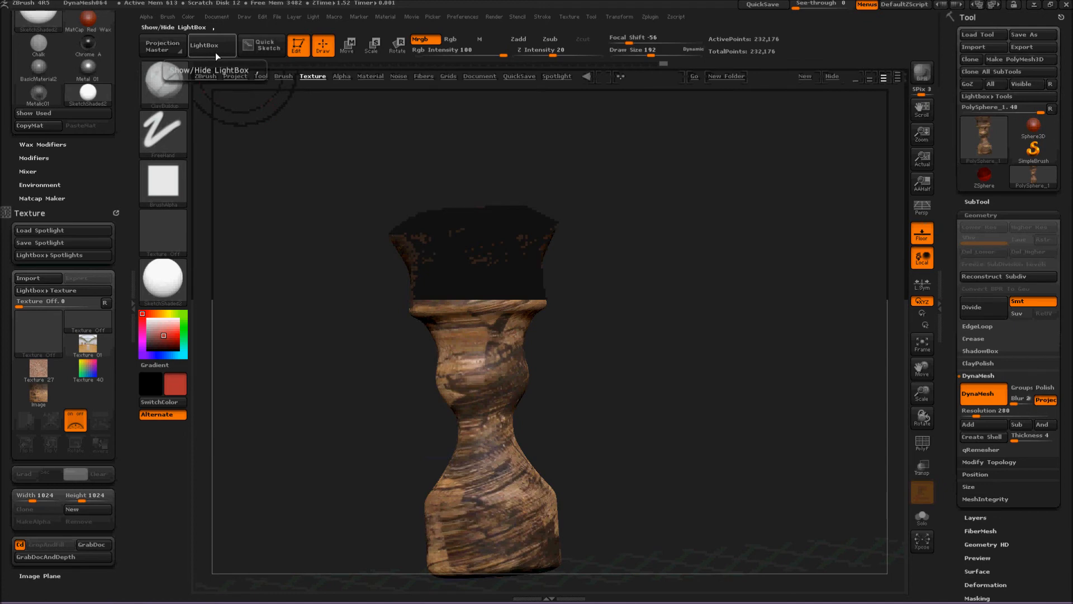
{"action": "scroll", "coordinate": [400, 192], "scroll_direction": "down", "scroll_amount": 10}
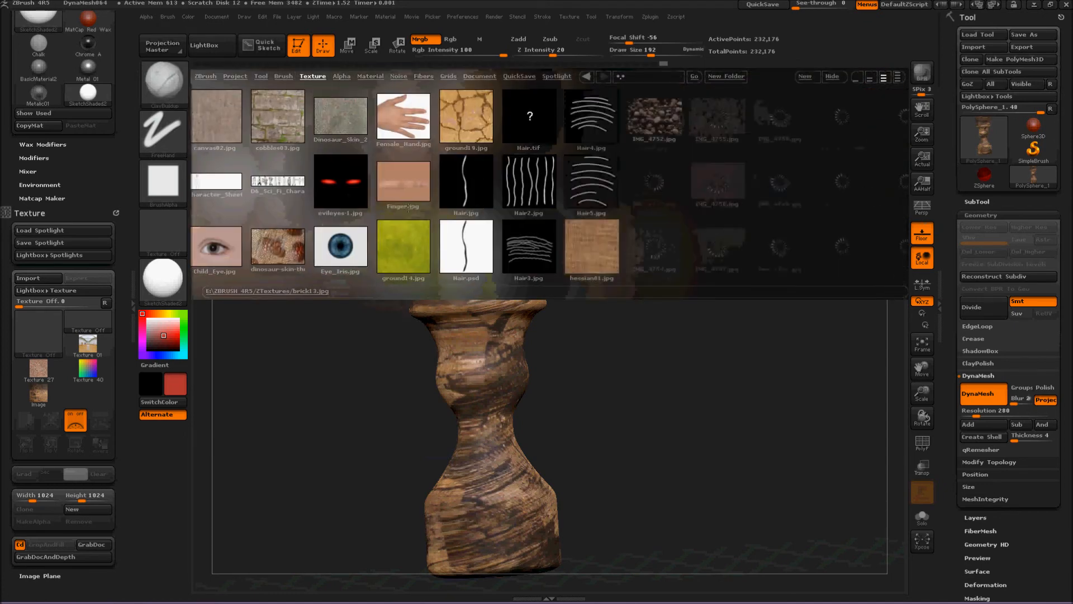
{"action": "scroll", "coordinate": [619, 186], "scroll_direction": "down", "scroll_amount": 12}
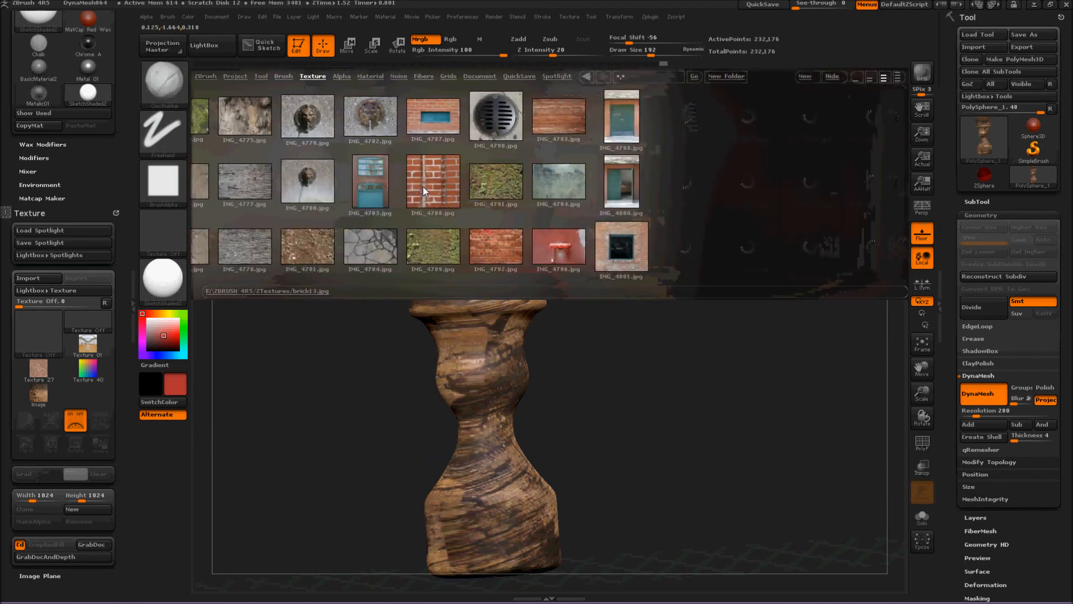
{"action": "scroll", "coordinate": [420, 176], "scroll_direction": "up", "scroll_amount": 10}
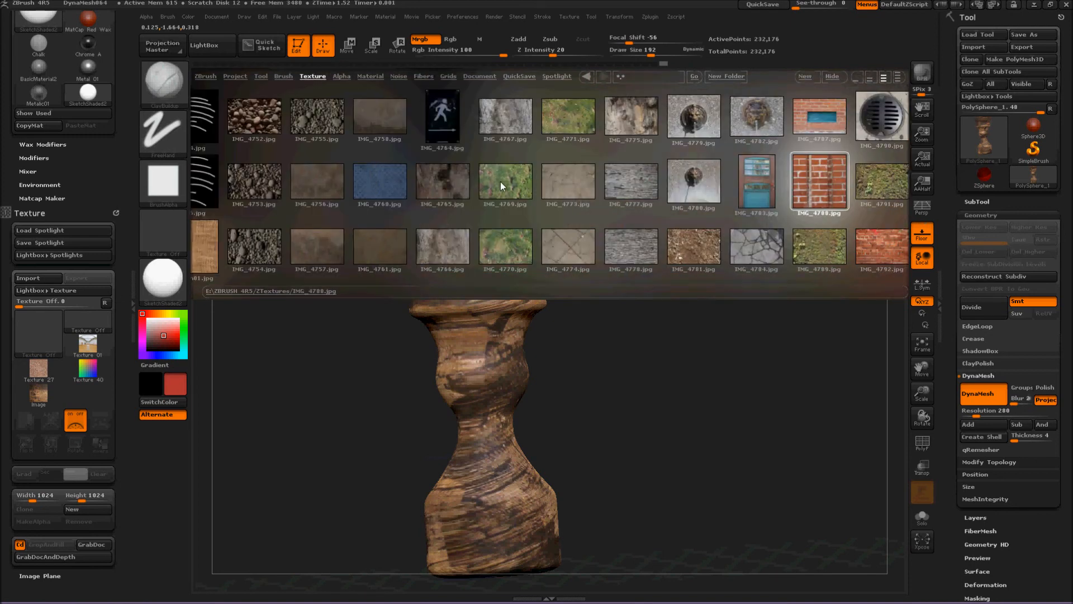
{"action": "scroll", "coordinate": [707, 169], "scroll_direction": "down", "scroll_amount": 6}
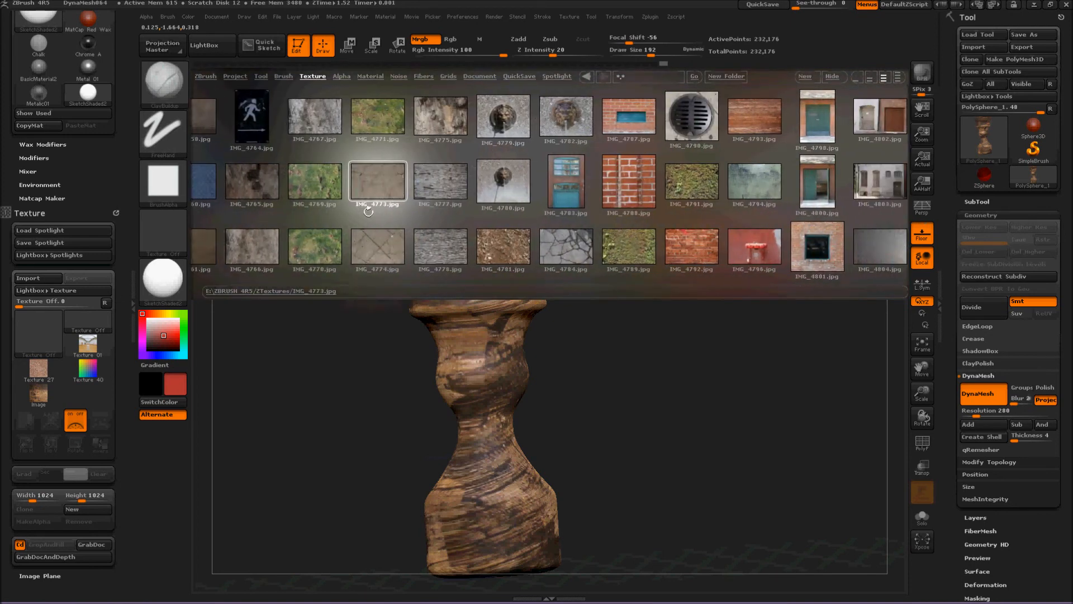
{"action": "double_click", "coordinate": [379, 246]}
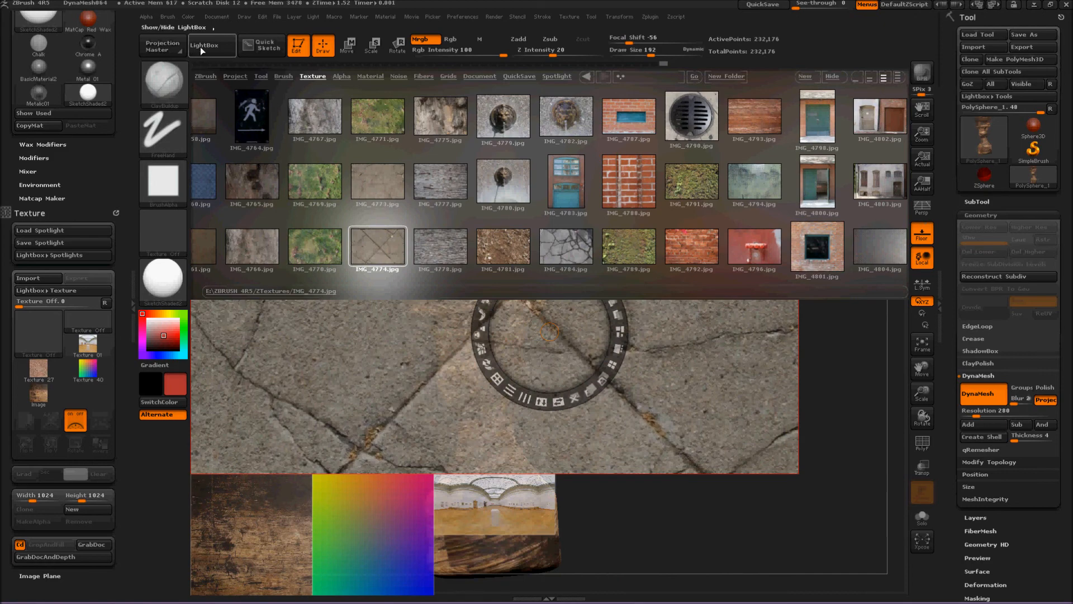
{"action": "left_click", "coordinate": [202, 47]}
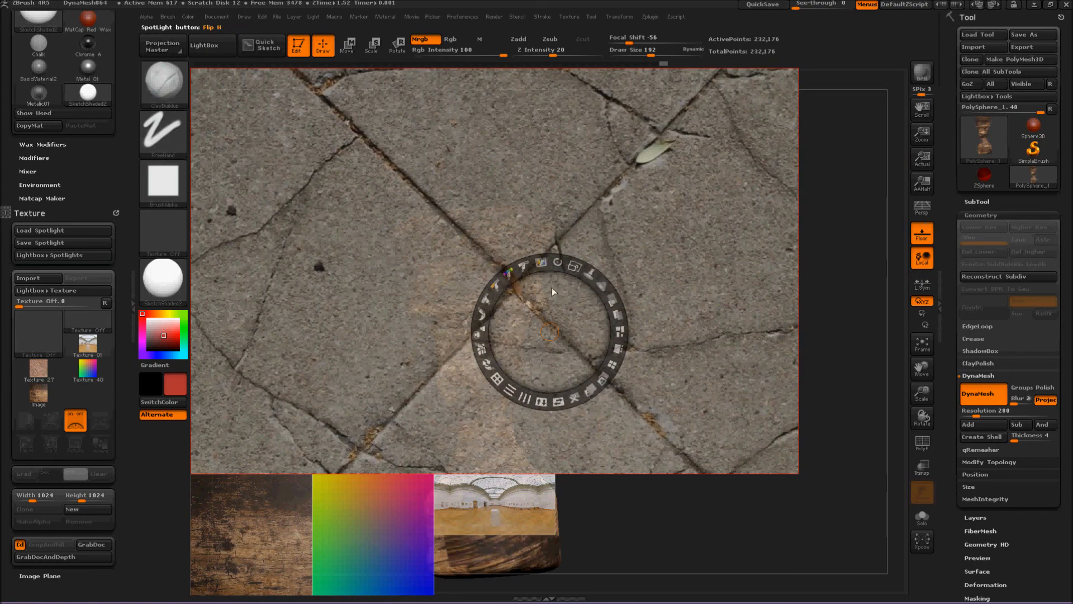
Move the cracked pavement image over the whole model, with the Spotlight dial near its centre, and leave Spotlight editing.
{"action": "left_click", "coordinate": [769, 544]}
{"action": "left_click", "coordinate": [687, 267]}
{"action": "left_click_drag", "start_coordinate": [689, 262], "coordinate": [703, 305]}
{"action": "left_click_drag", "start_coordinate": [491, 256], "coordinate": [614, 241]}
{"action": "left_click", "coordinate": [678, 502]}
{"action": "left_click_drag", "start_coordinate": [678, 502], "coordinate": [598, 557]}
{"action": "left_click_drag", "start_coordinate": [839, 219], "coordinate": [758, 451]}
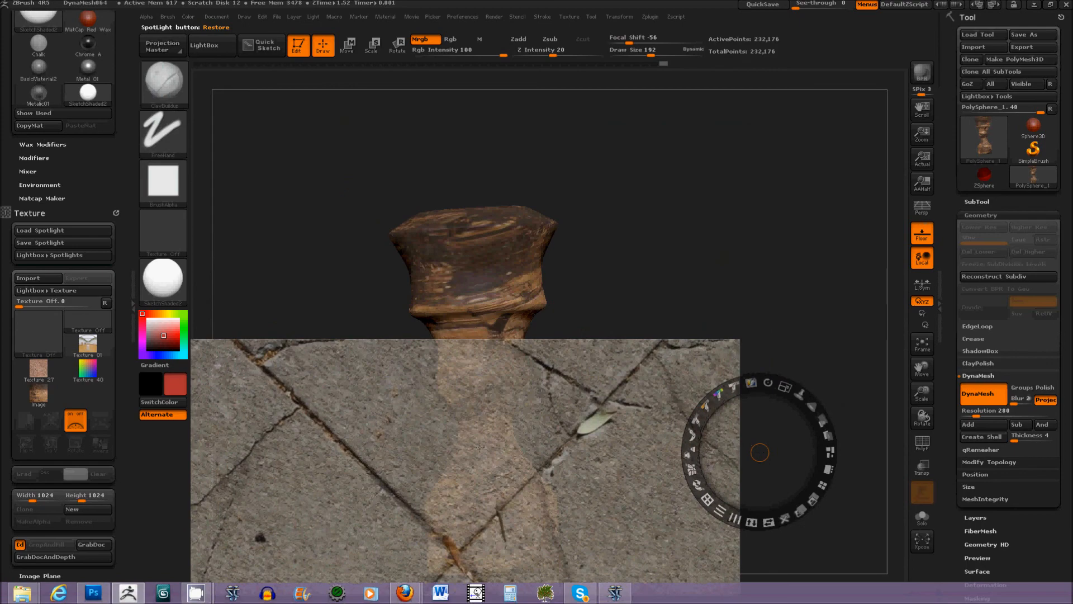
{"action": "left_click", "coordinate": [459, 517]}
{"action": "left_click_drag", "start_coordinate": [451, 505], "coordinate": [535, 343]}
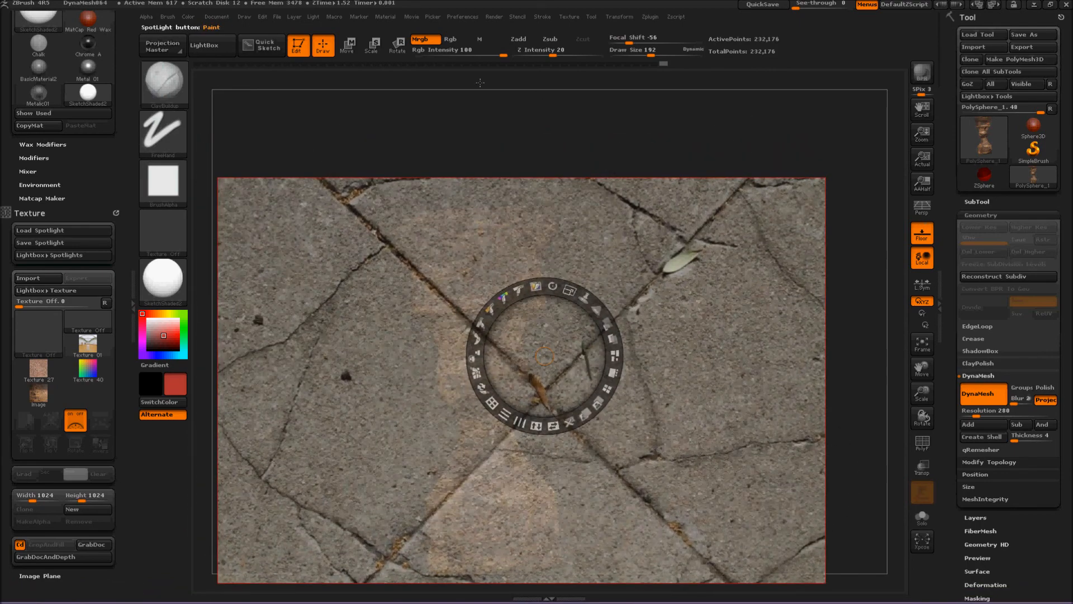
{"action": "key", "text": "z"}
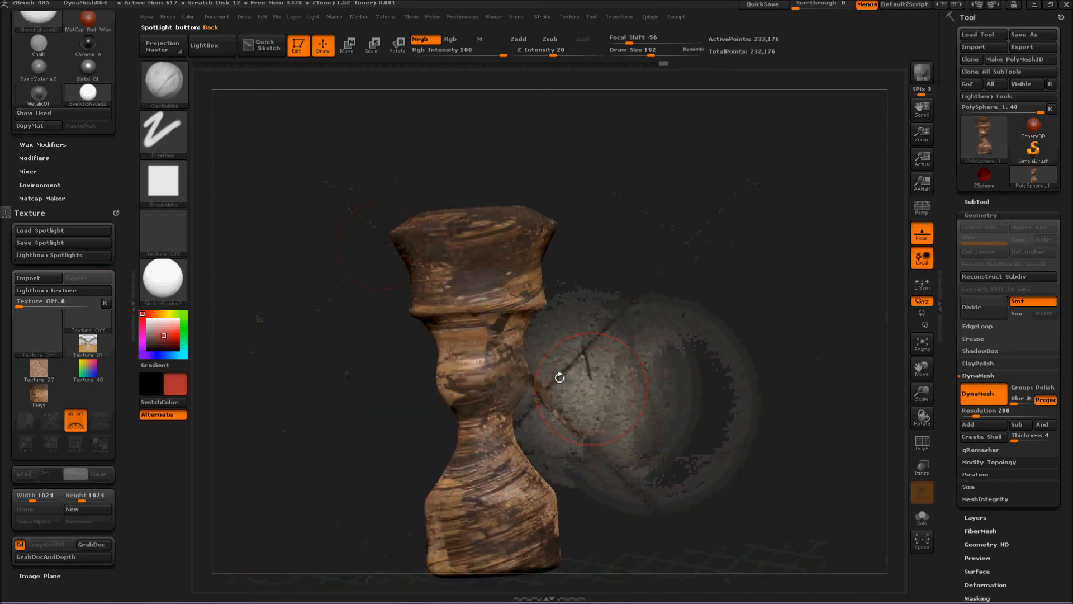
Try painting the pavement image's colour over the upper part of the model, and undo the strokes.
{"action": "mouse_move", "coordinate": [430, 243]}
{"action": "left_mouse_down"}
{"action": "mouse_move", "coordinate": [492, 394]}
{"action": "mouse_move", "coordinate": [469, 213]}
{"action": "left_mouse_up"}
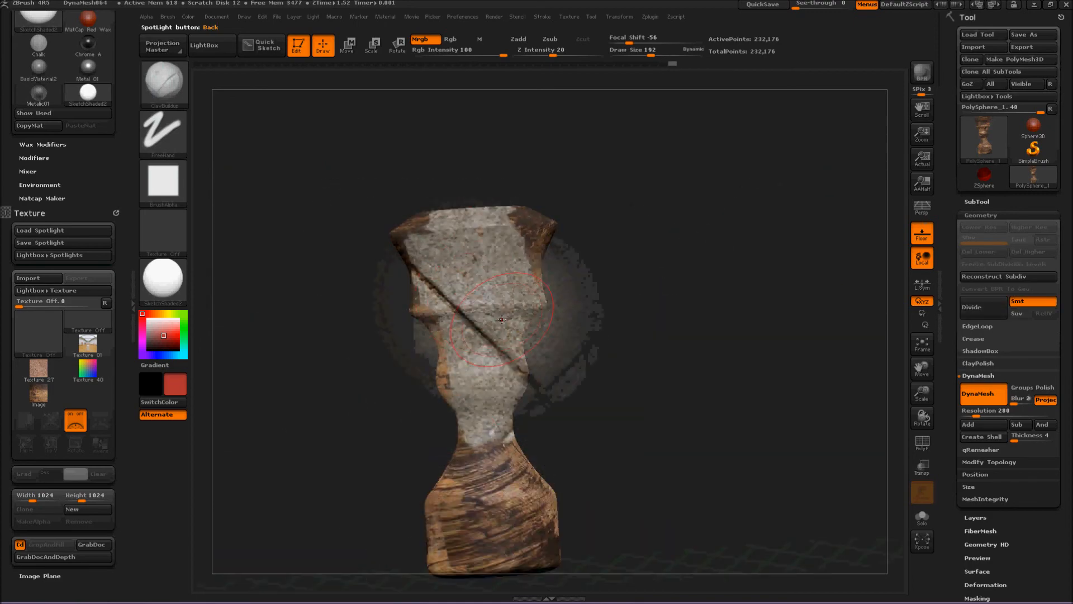
{"action": "key", "text": "ctrl+z"}
{"action": "key", "text": "ctrl+z"}
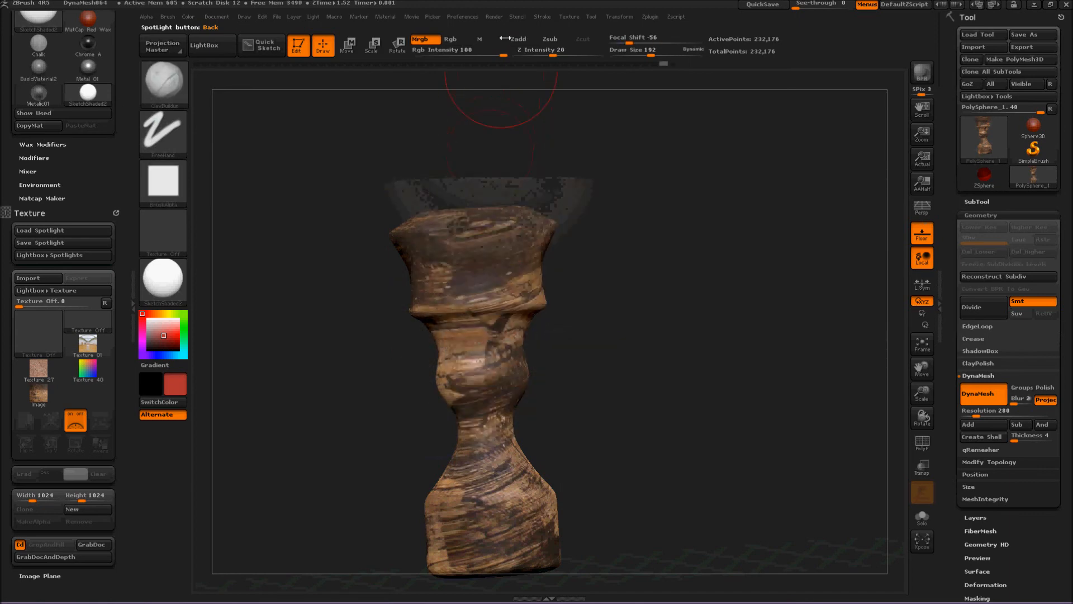
Switch the brush from Mrgb to Zadd with Z Intensity 1 and sculpt the pavement image's relief onto the model from several views.
{"action": "left_click", "coordinate": [518, 40]}
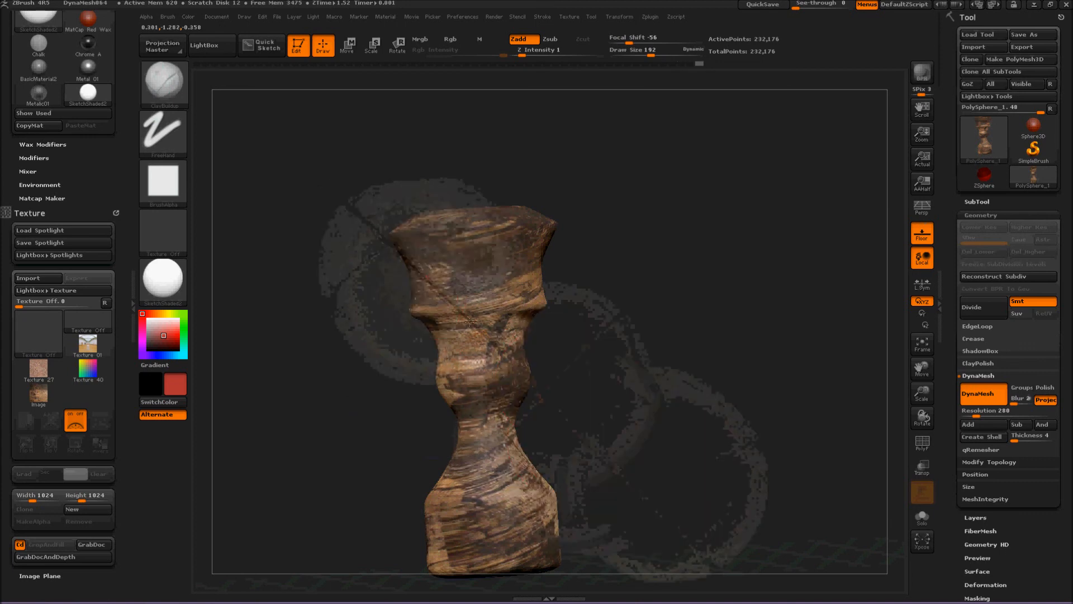
{"action": "mouse_move", "coordinate": [650, 411]}
{"action": "left_mouse_down"}
{"action": "mouse_move", "coordinate": [621, 414]}
{"action": "mouse_move", "coordinate": [599, 364]}
{"action": "mouse_move", "coordinate": [633, 404]}
{"action": "mouse_move", "coordinate": [515, 402]}
{"action": "mouse_move", "coordinate": [408, 346]}
{"action": "left_mouse_up"}
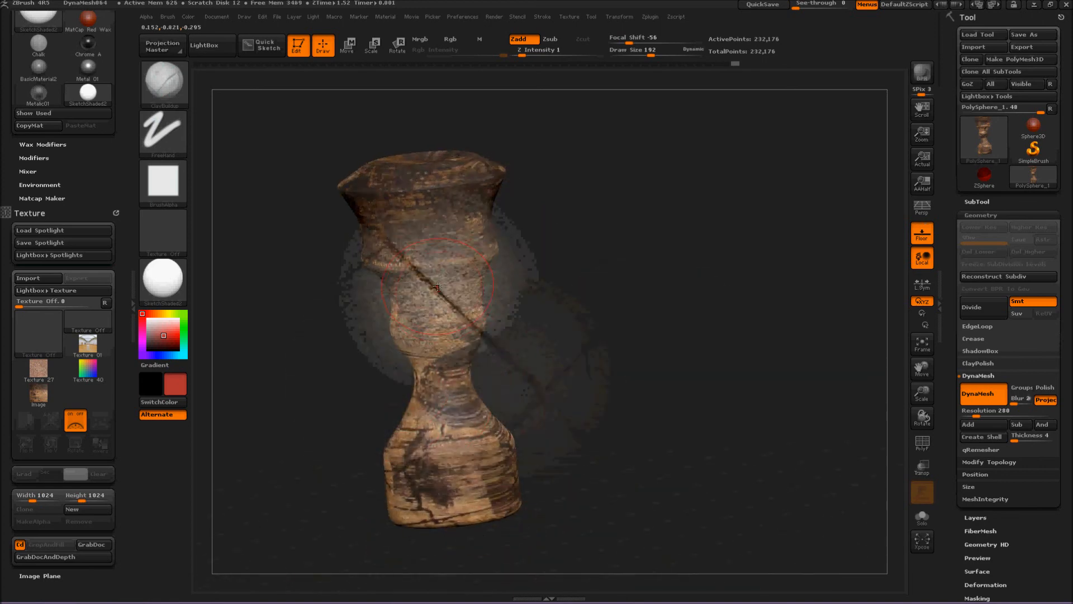
{"action": "left_click_drag", "start_coordinate": [443, 318], "coordinate": [129, 304]}
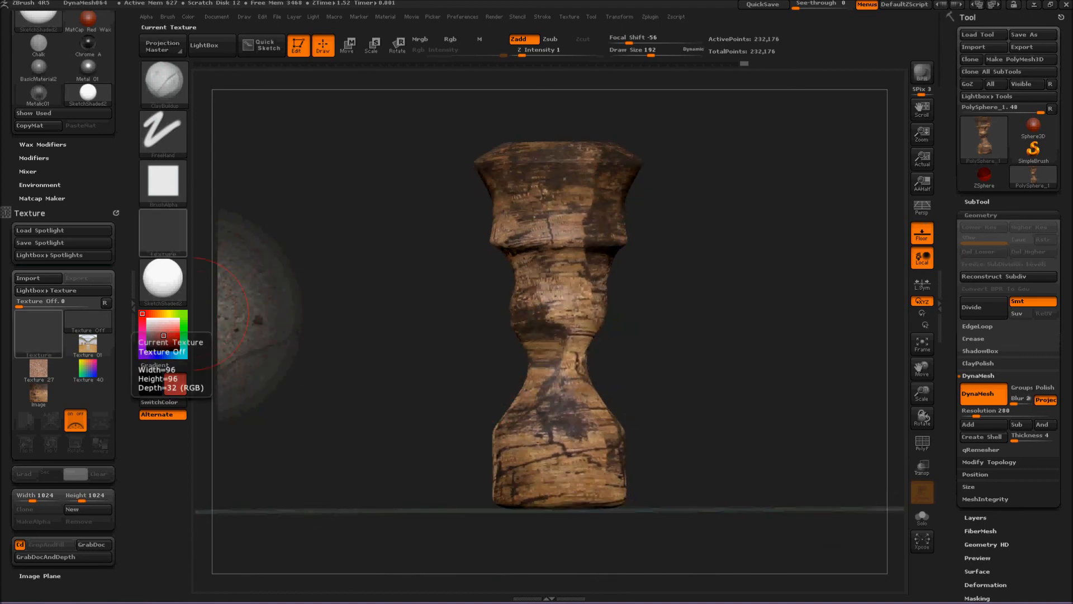